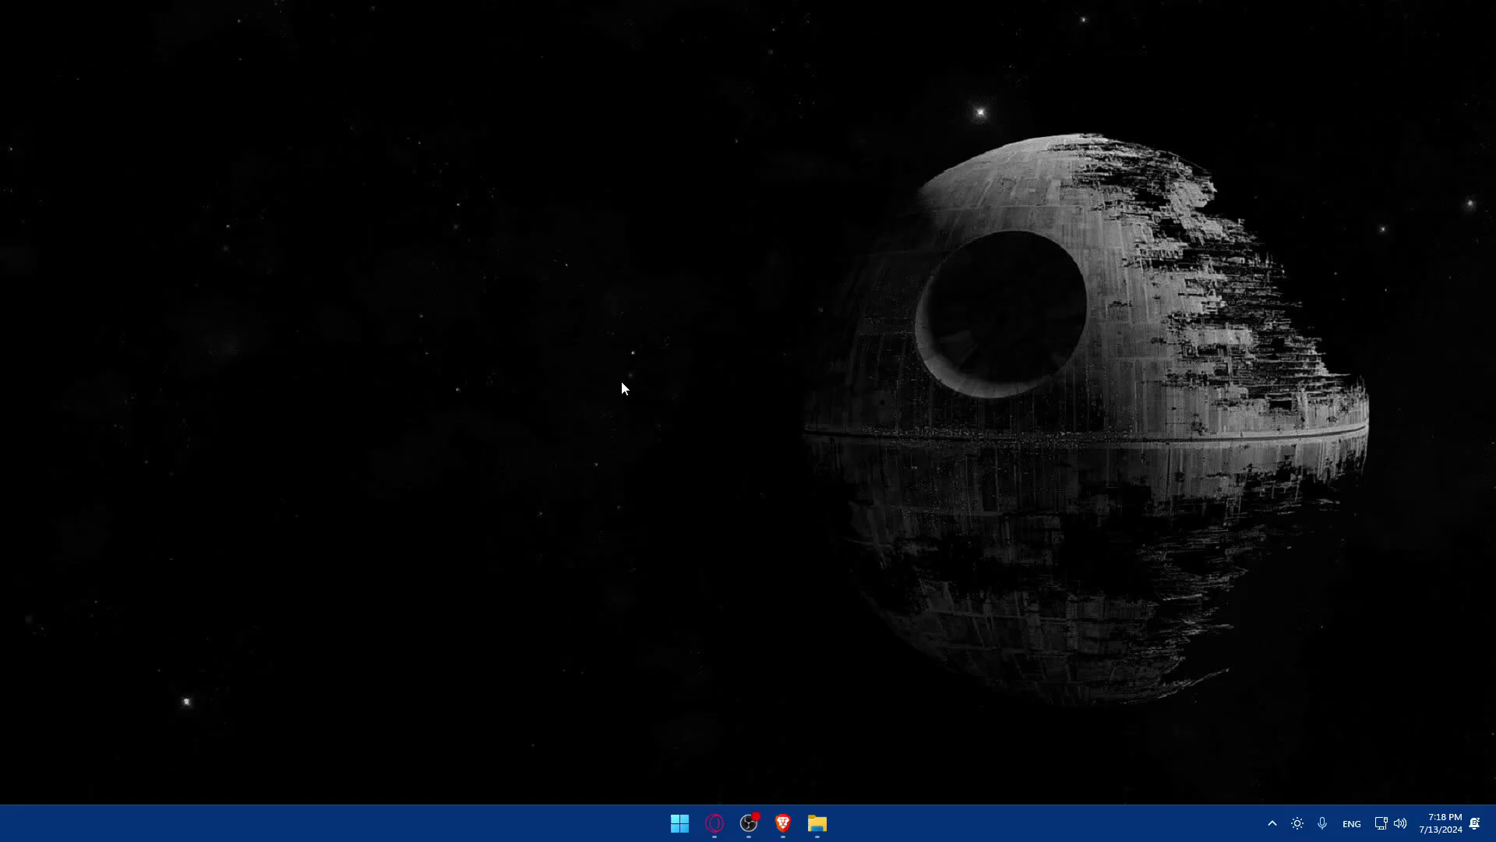
Launch Brave, search 'python download' and open the python.org Downloads page for Python 3.12.4.
left_click_drag(783, 823, 841, 808)
left_click(817, 823)
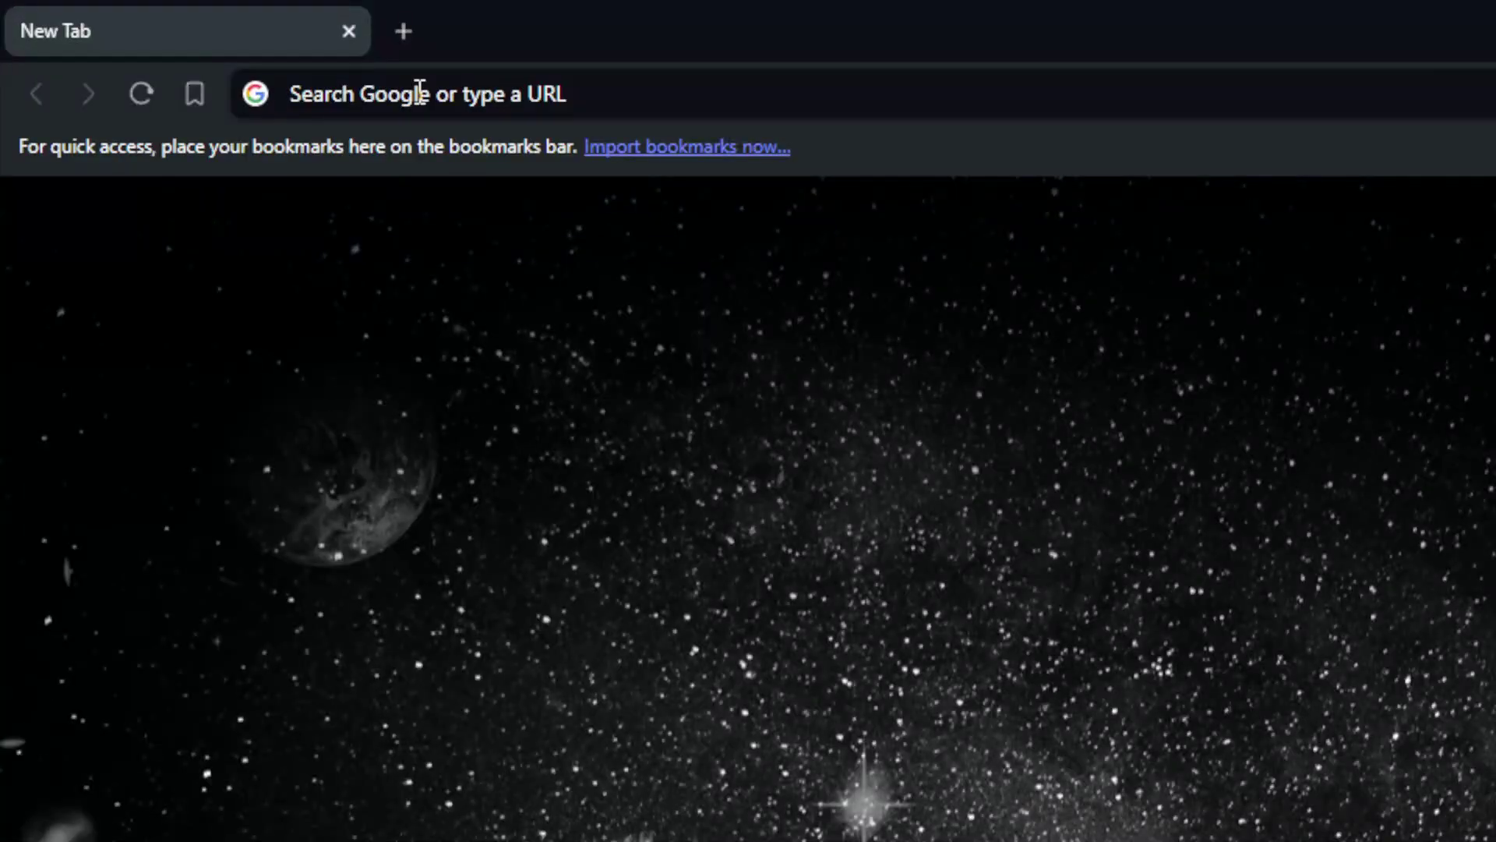
left_click(419, 92)
type("pyht")
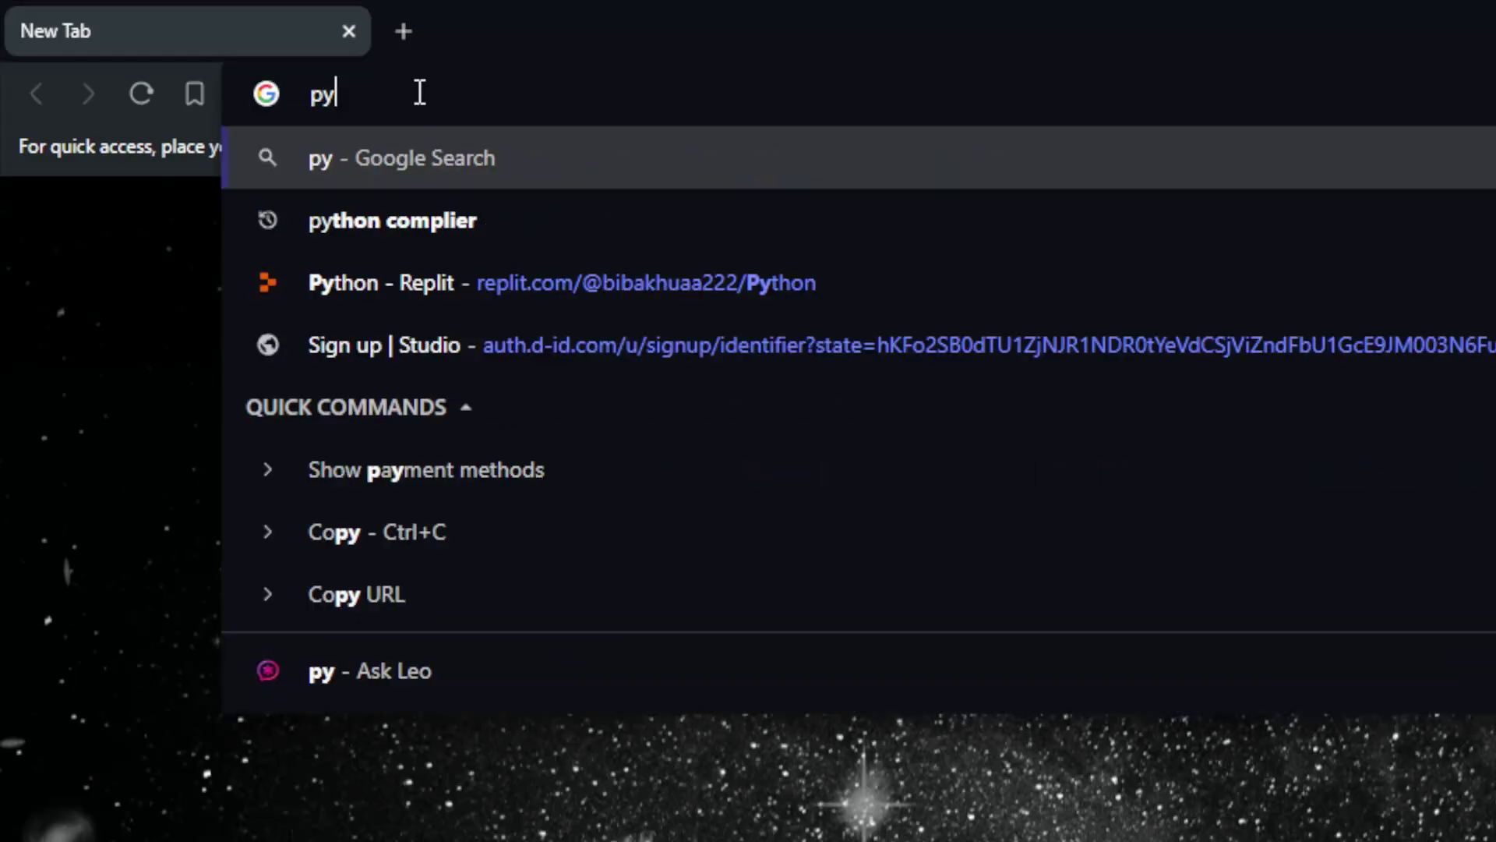
key("BackSpace")
key("BackSpace")
key("BackSpace")
type("ython down")
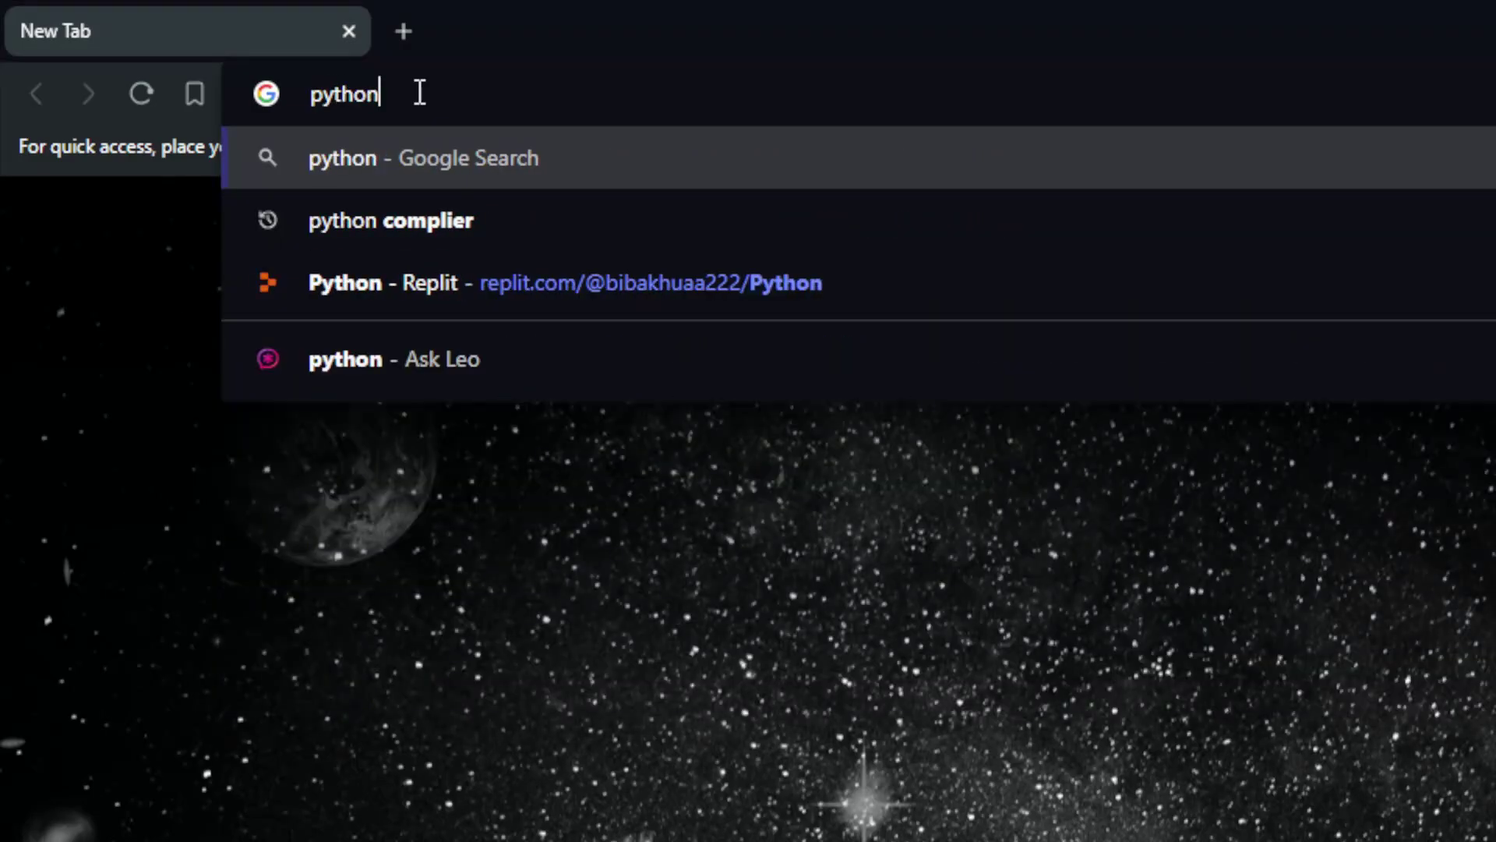
type("load")
key("Return")
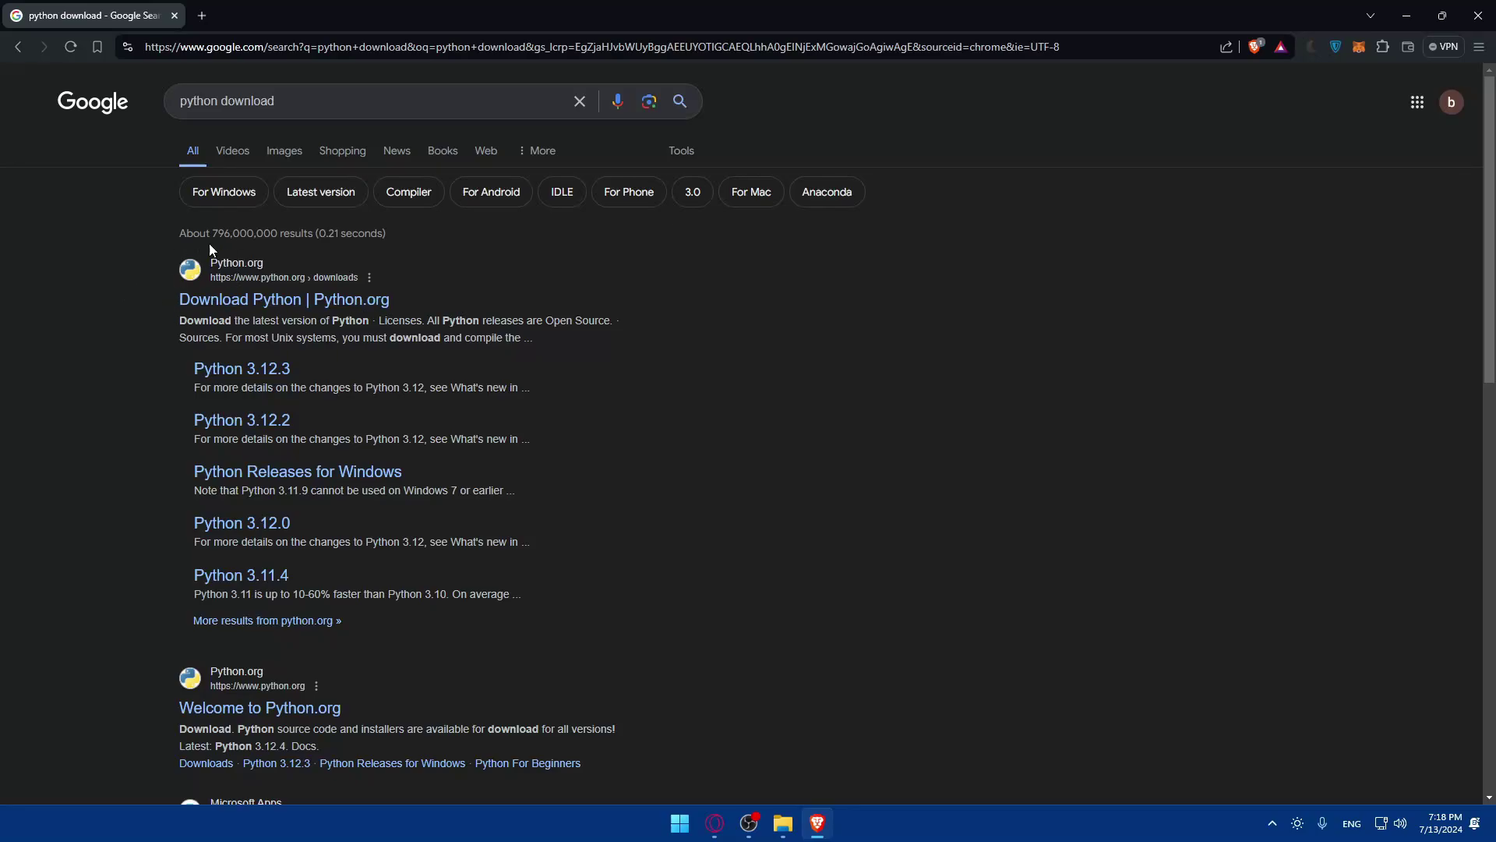
left_click(299, 285)
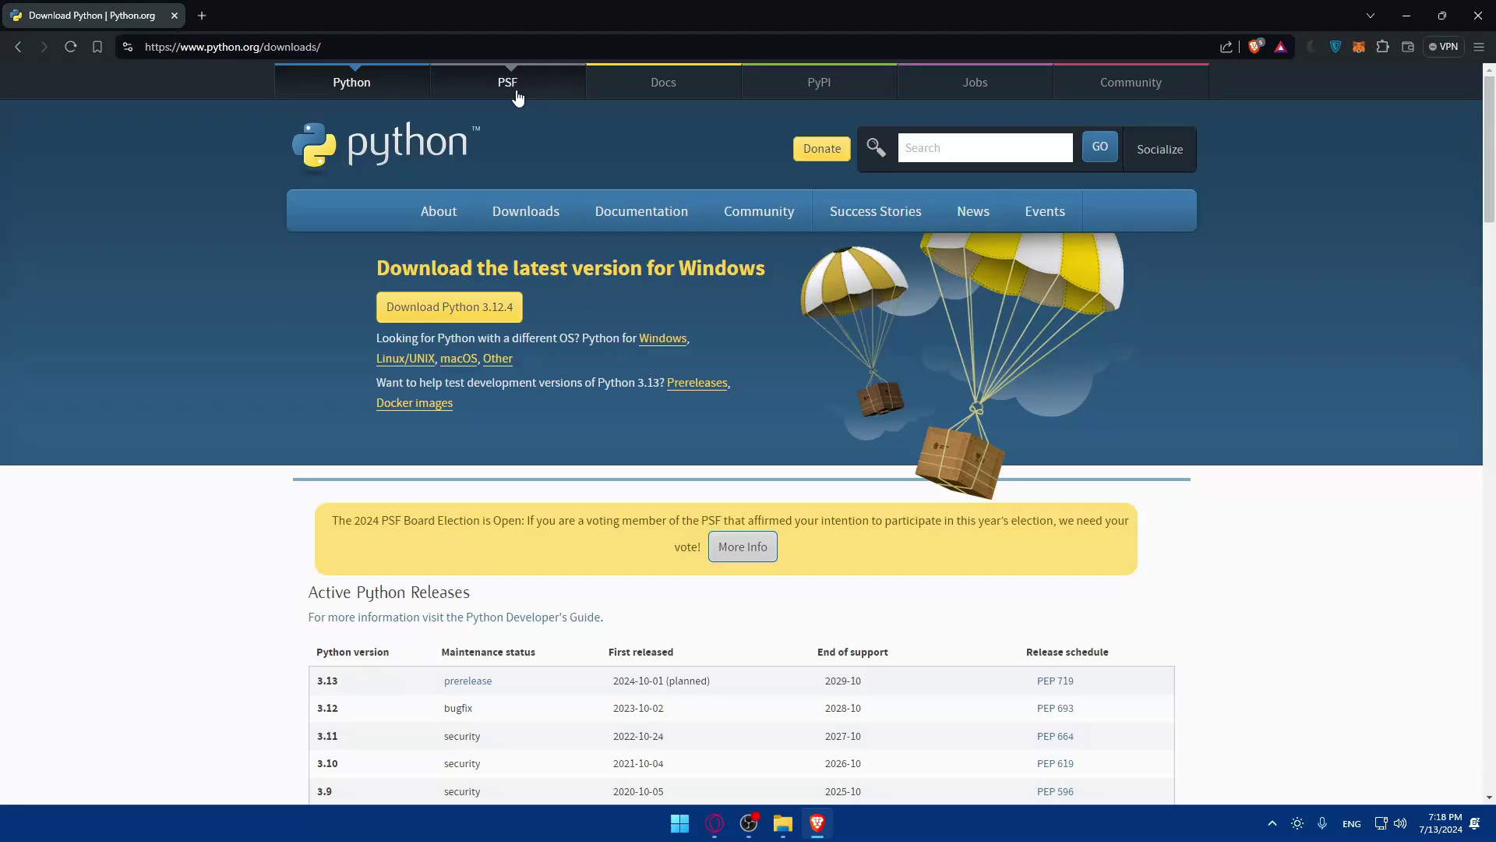
key("ctrl+t")
Load git-scm.com/download/win in the new tab, alternating with the python.org downloads page.
type("git-scm.com/download/win")
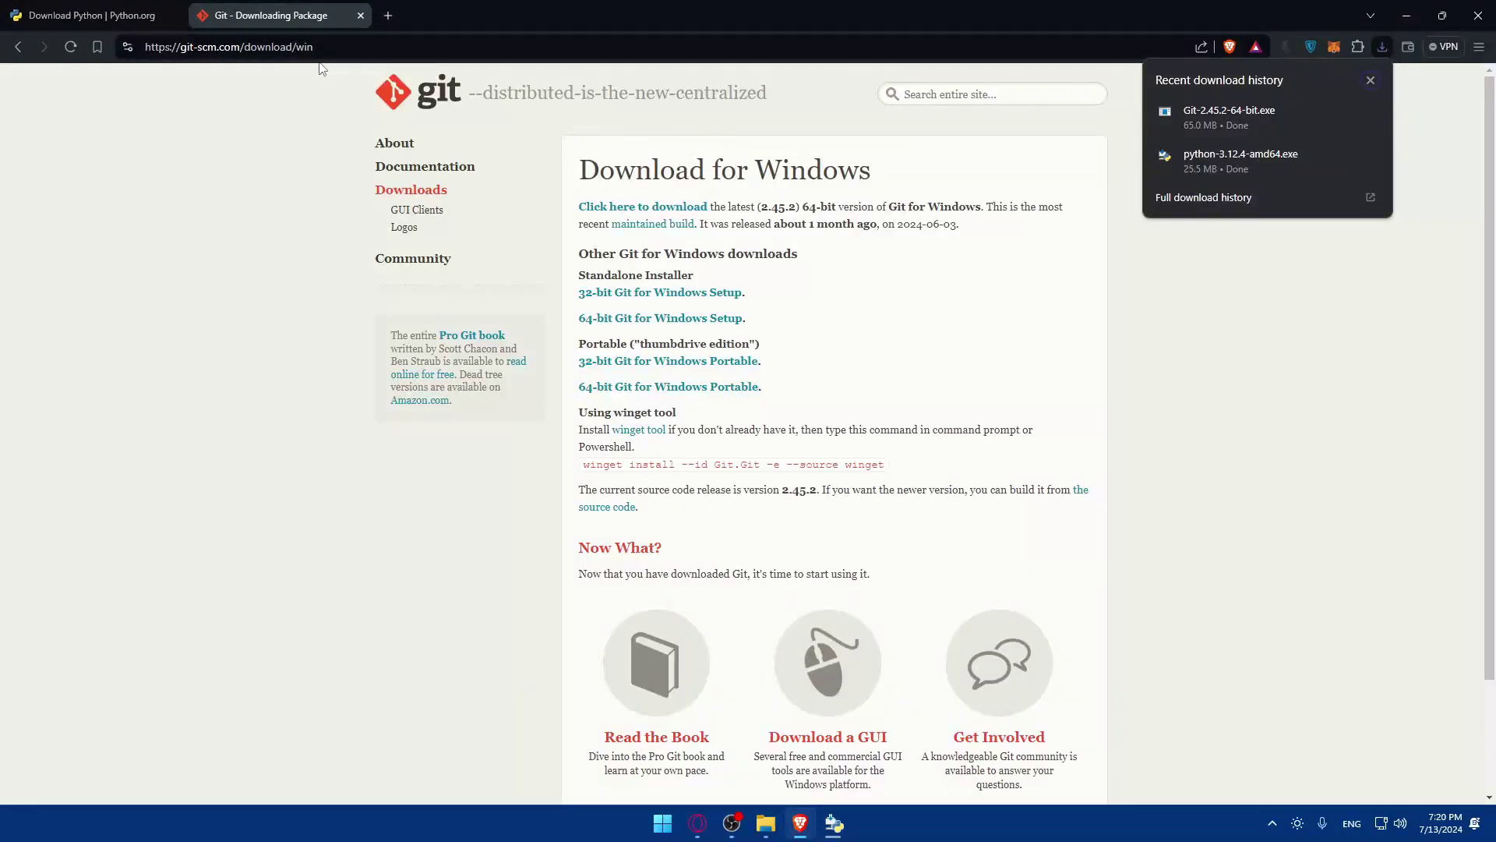
left_click(109, 11)
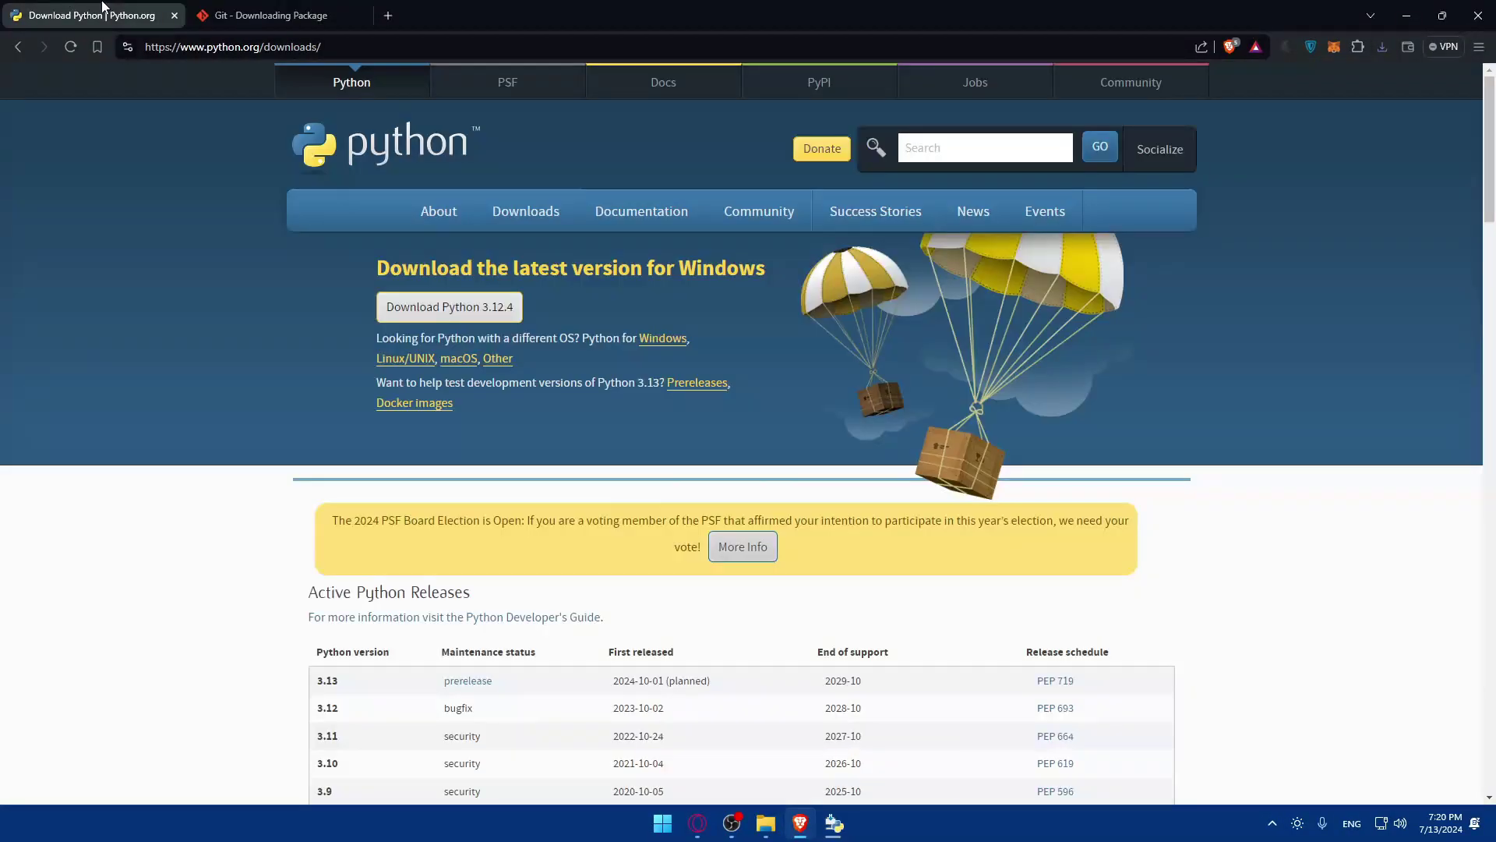
left_click(226, 11)
left_click(109, 11)
left_click(218, 9)
left_click(111, 8)
left_click(261, 11)
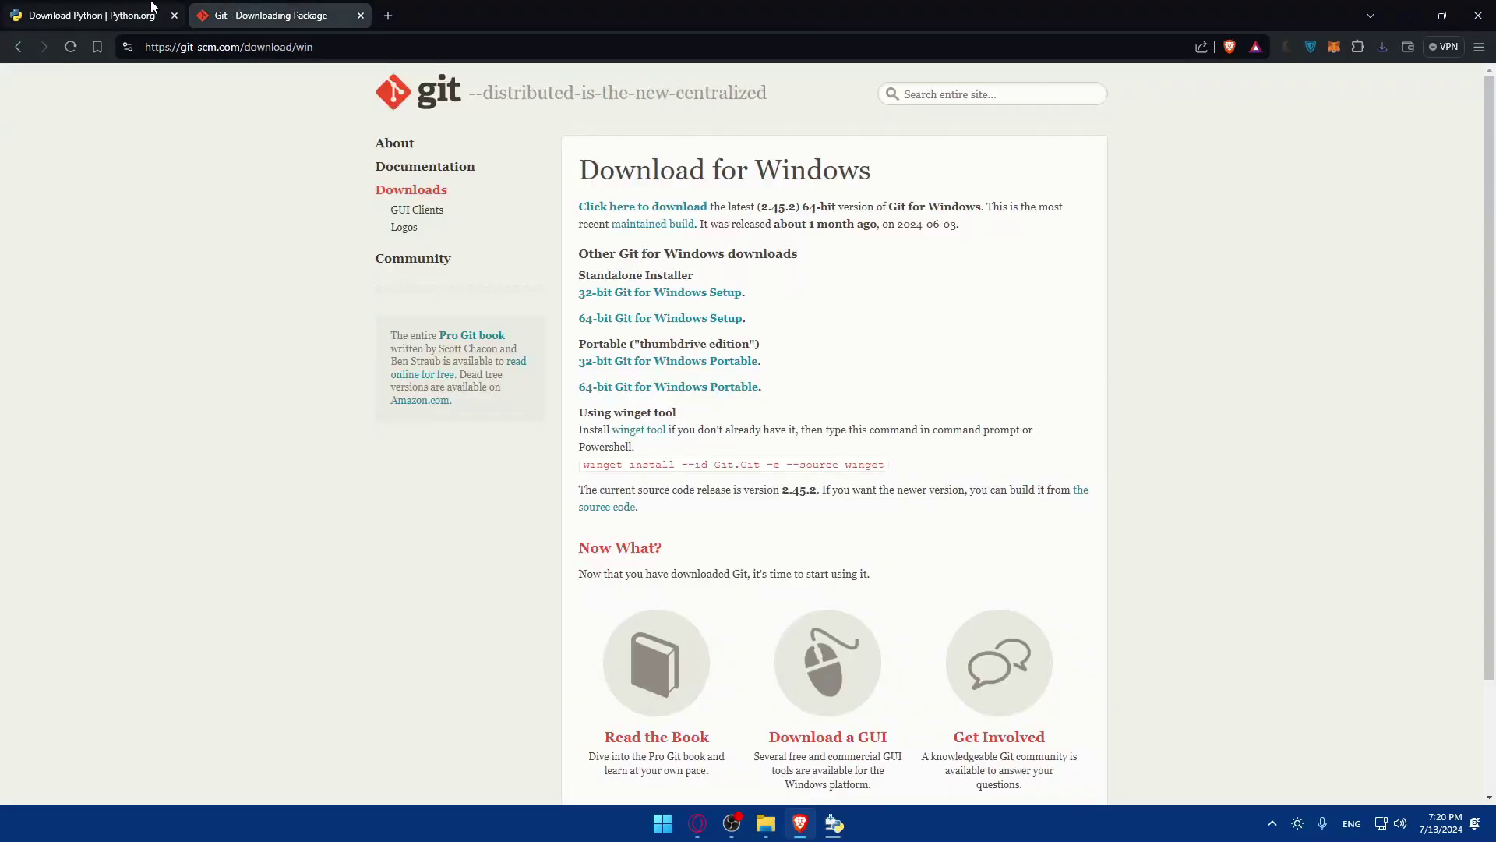
left_click(109, 11)
left_click(261, 11)
left_click(110, 11)
left_click(257, 11)
Bring the Python 3.12.4 installer forward, then return to the Git download page.
key("ctrl+Tab")
key("ctrl+Tab")
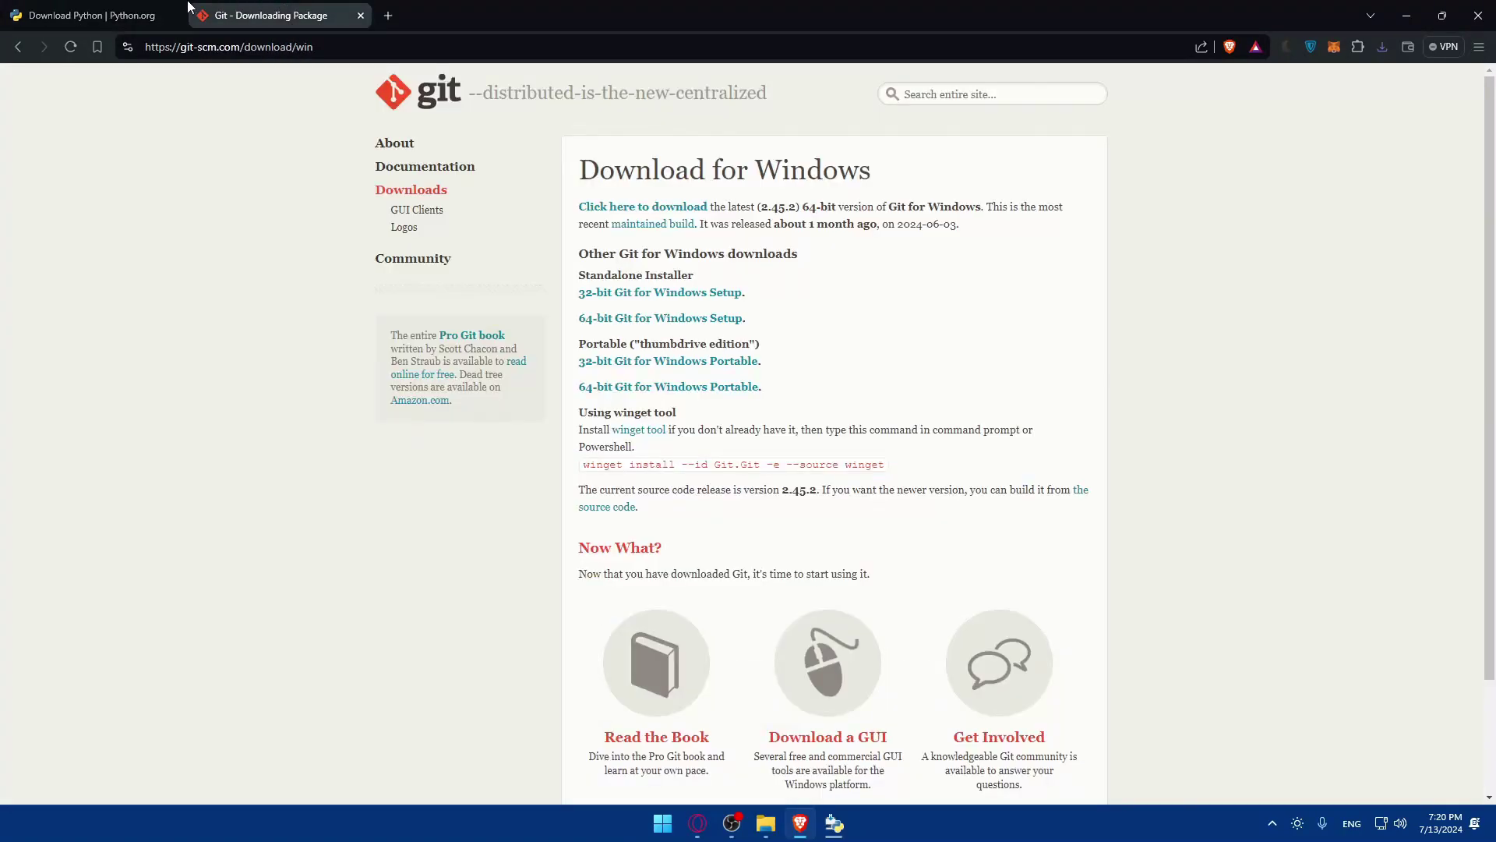
key("ctrl+Tab")
key("ctrl+Tab")
left_click(131, 7)
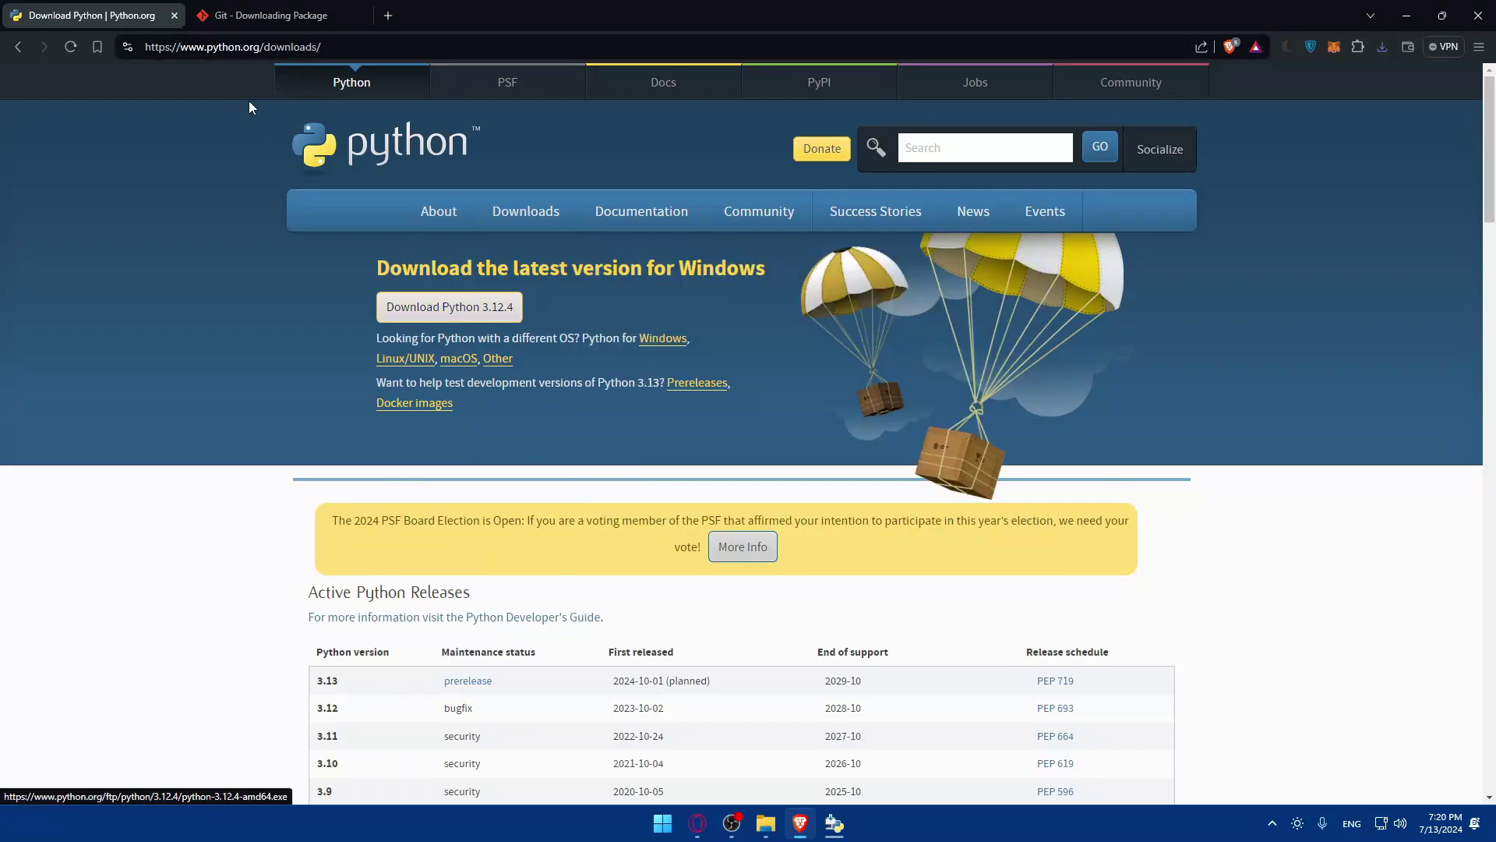
left_click(835, 823)
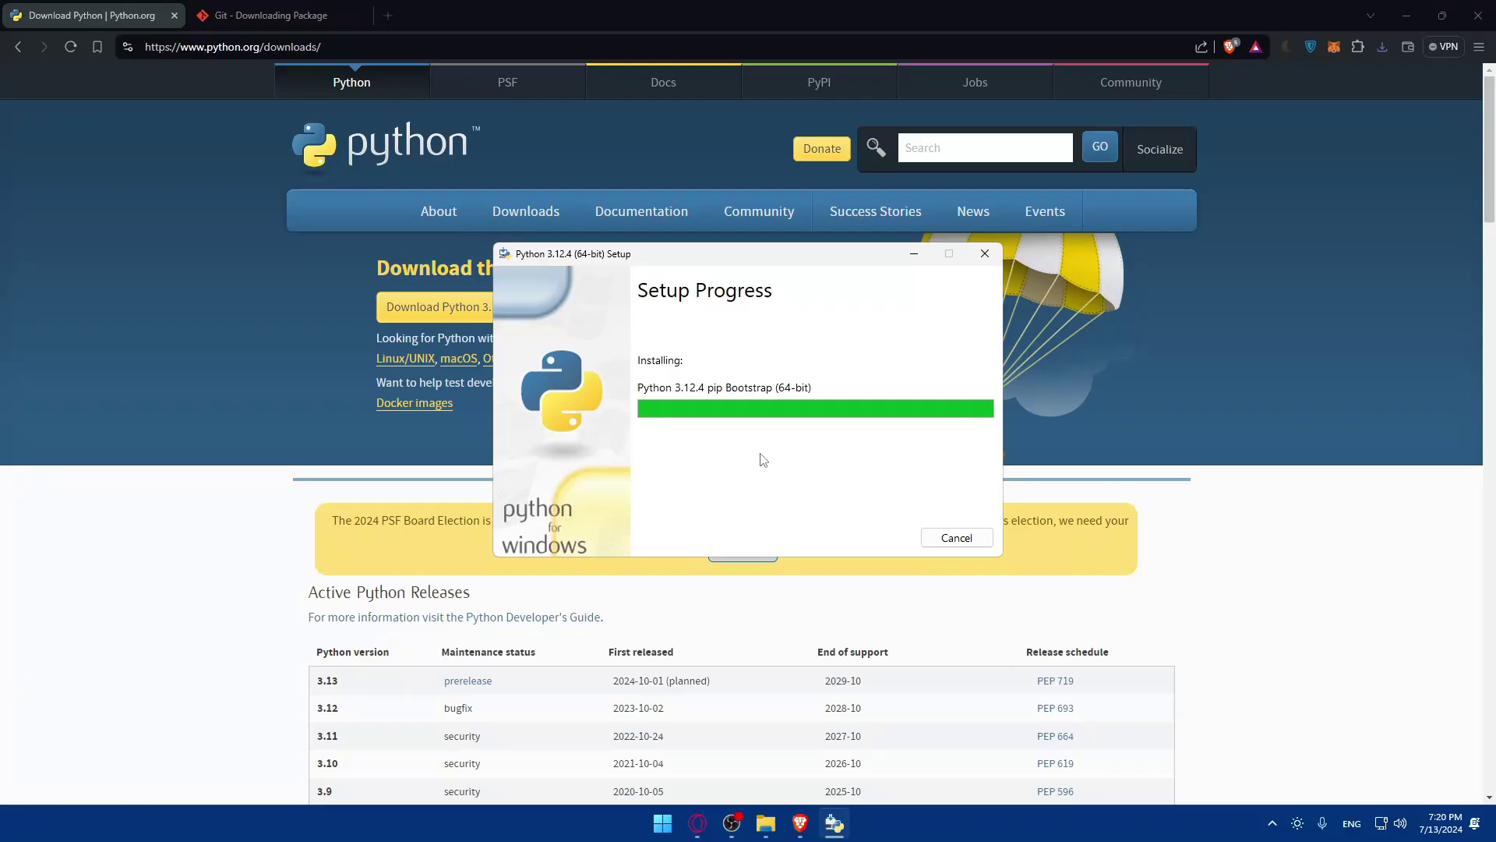
left_click(257, 16)
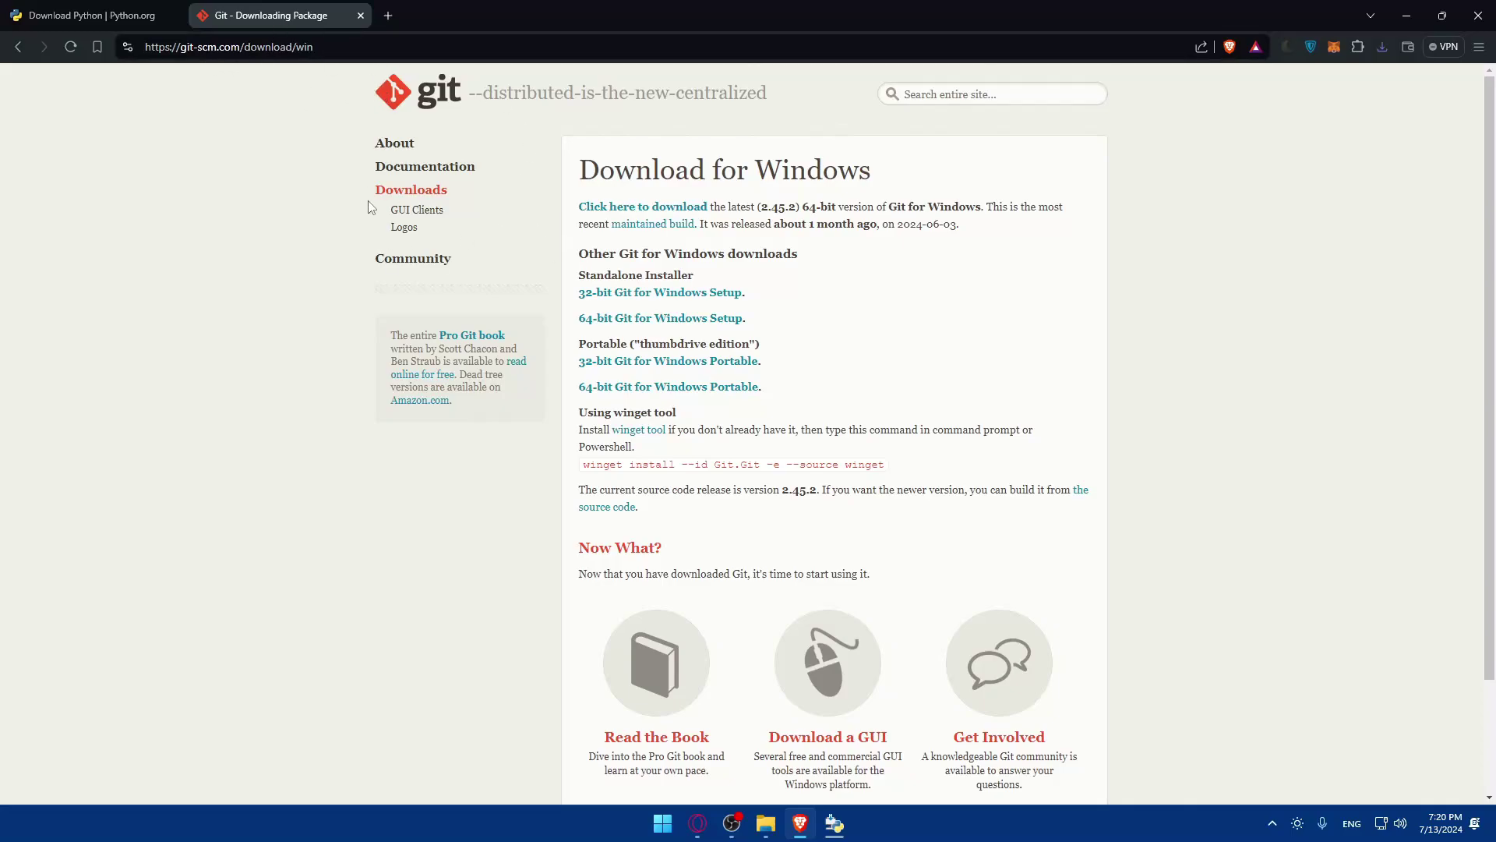
Select the 'winget install --id Git.Git -e --source winget' command on the Git page.
left_click_drag(323, 49, 254, 45)
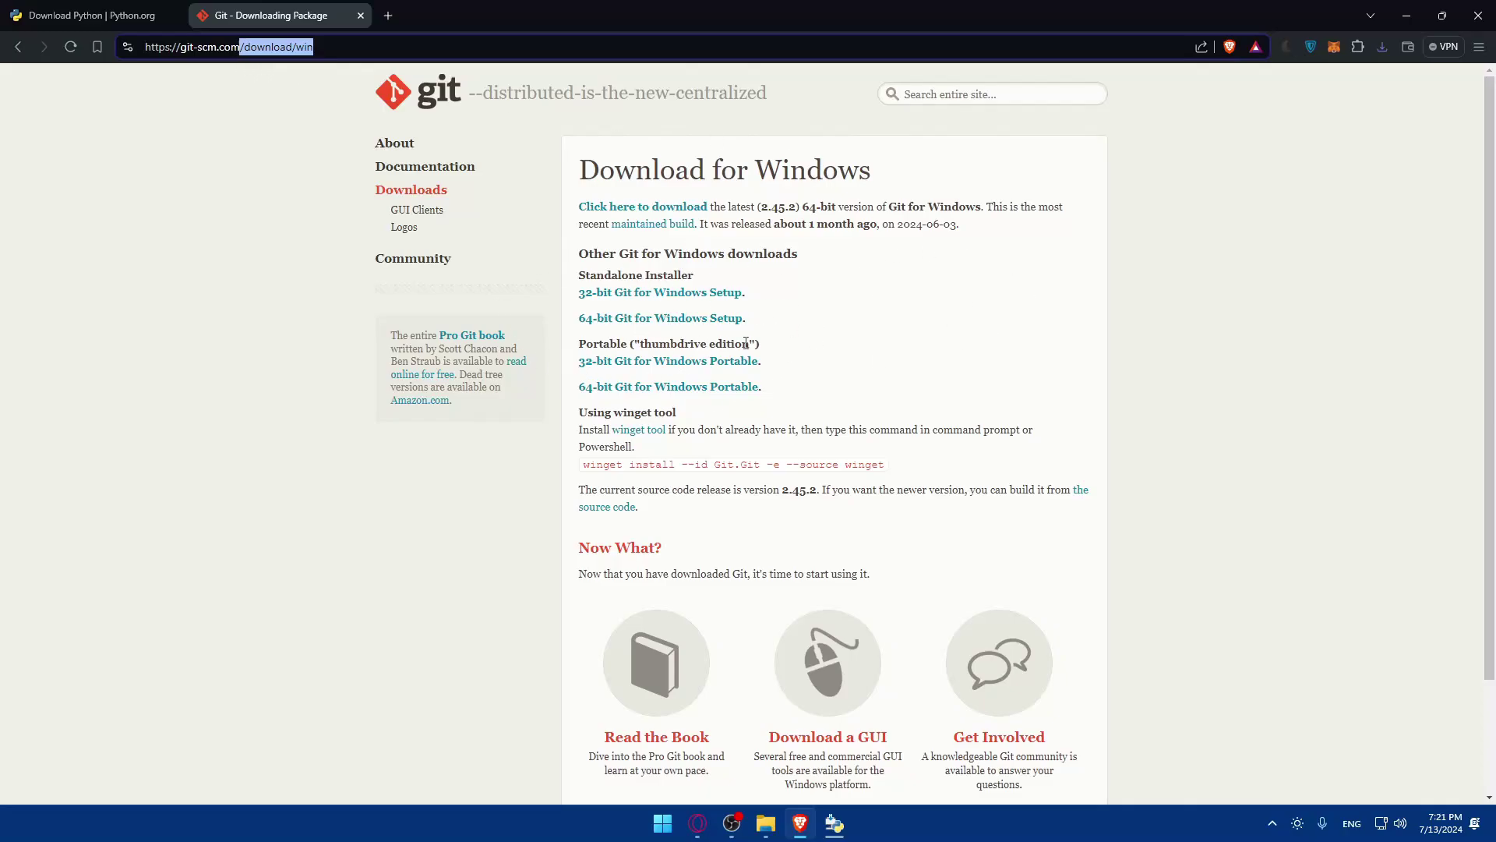
left_click_drag(578, 412, 678, 414)
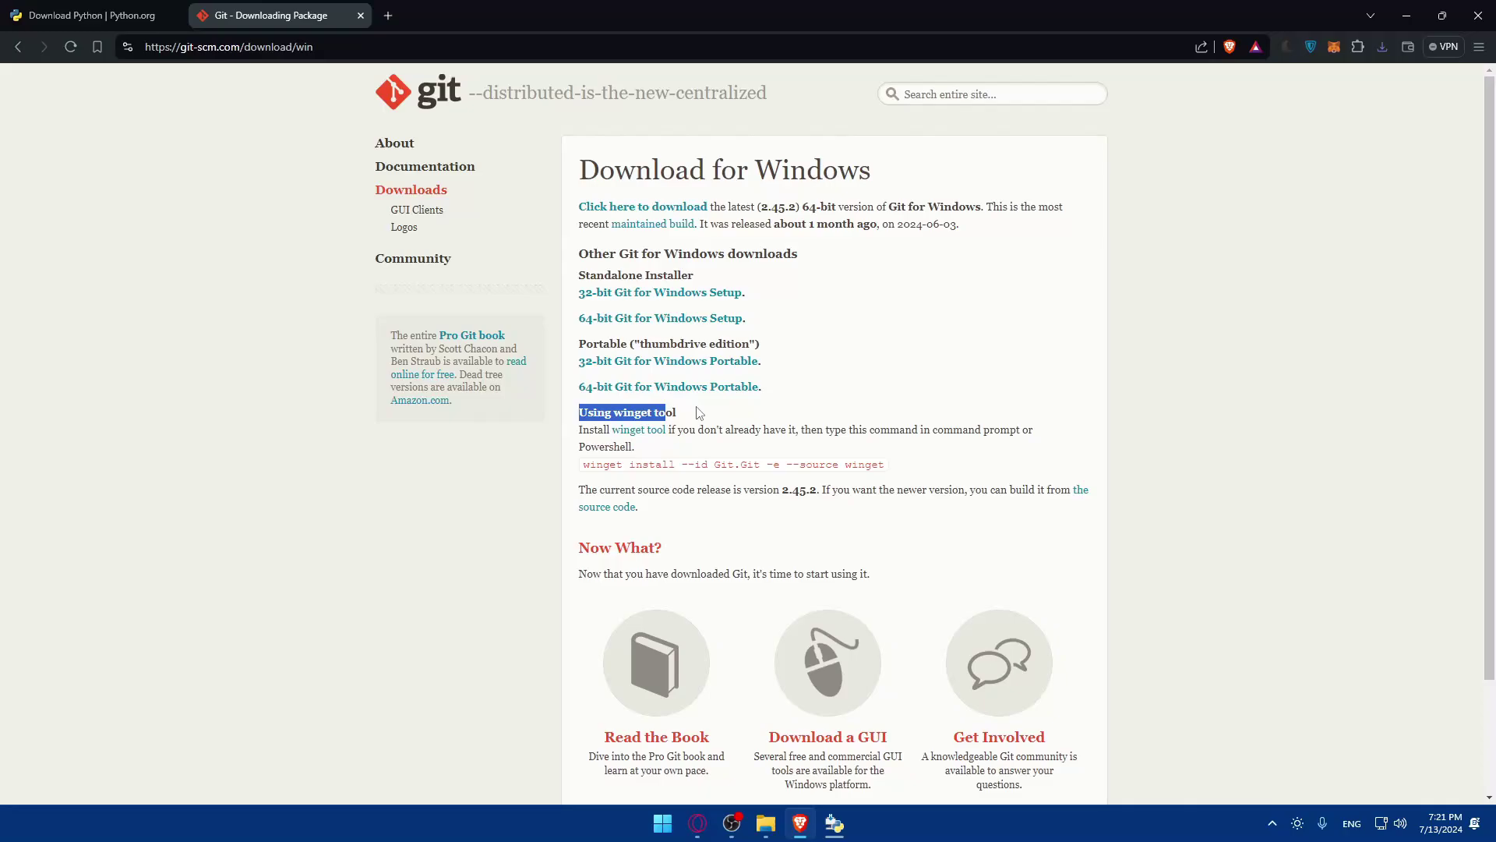
left_click(711, 416)
mouse_move(585, 464)
left_mouse_down()
mouse_move(889, 466)
mouse_move(581, 465)
left_mouse_up()
left_click(848, 483)
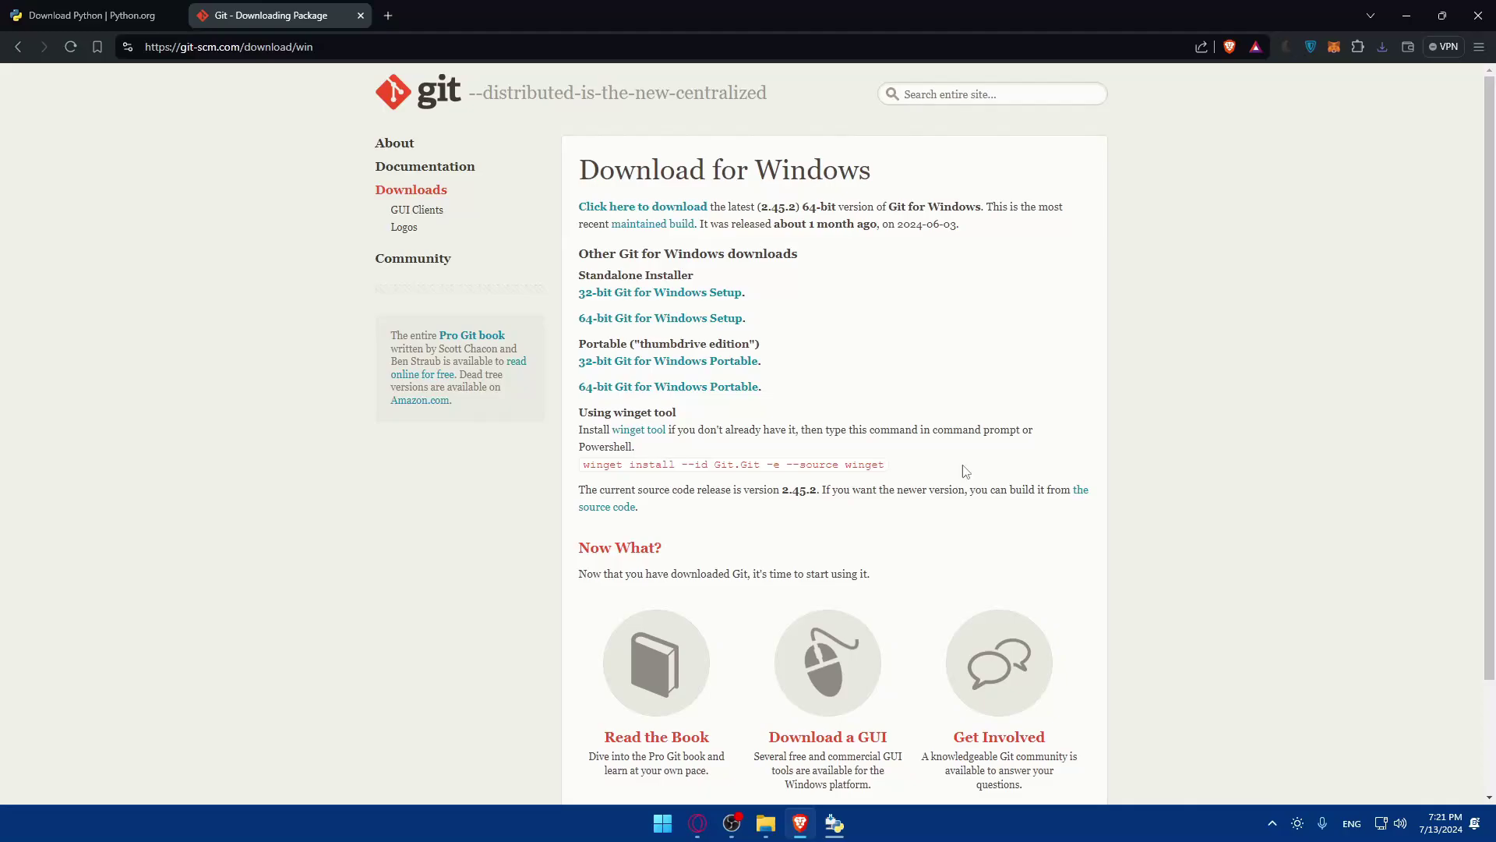
Launch Windows PowerShell from Start search, minimize it, and reselect the winget command.
key("super")
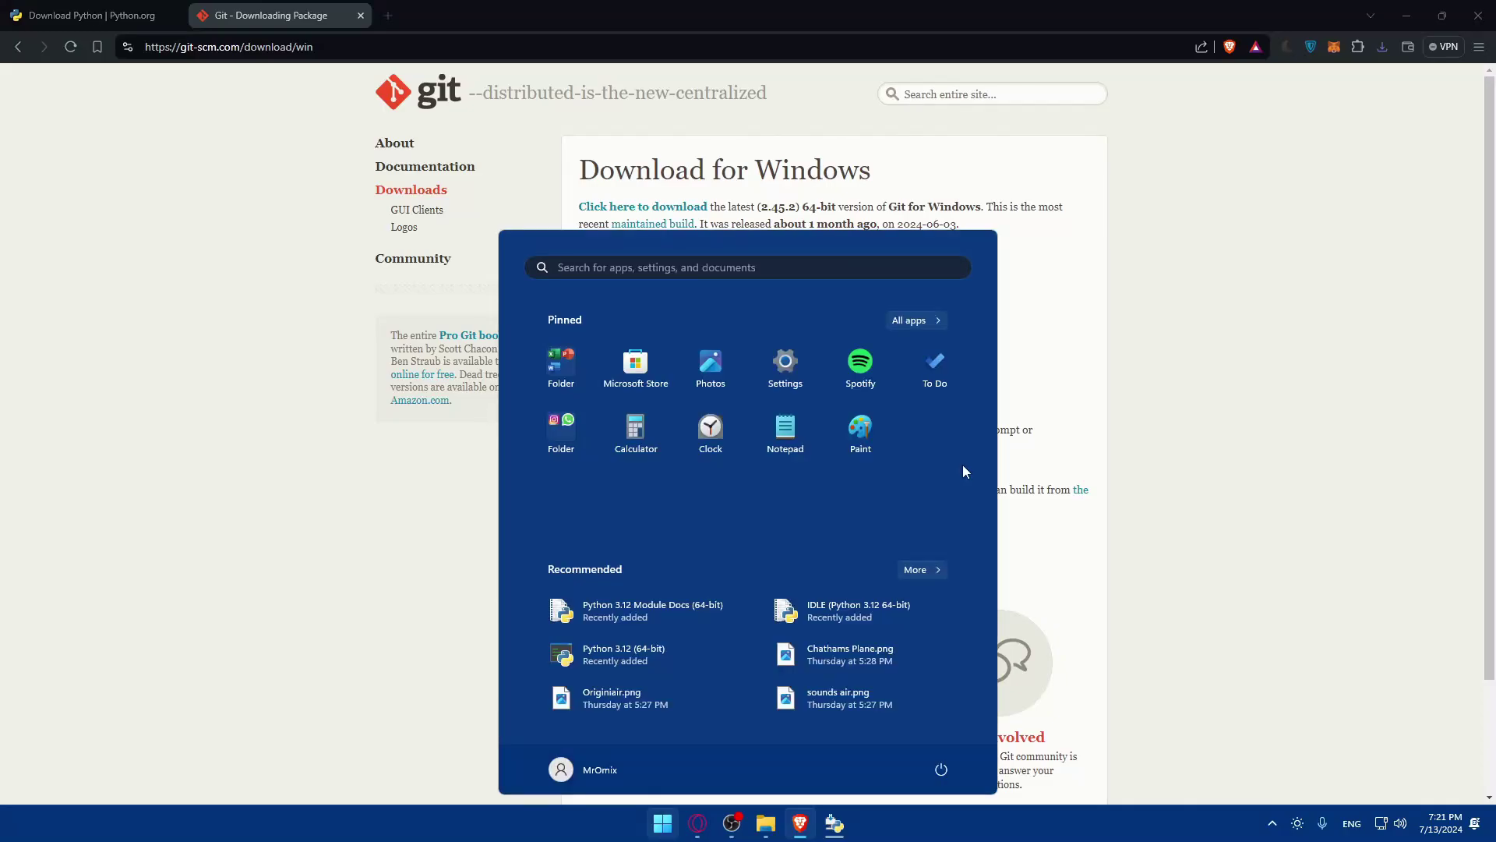
left_click(691, 273)
type("power")
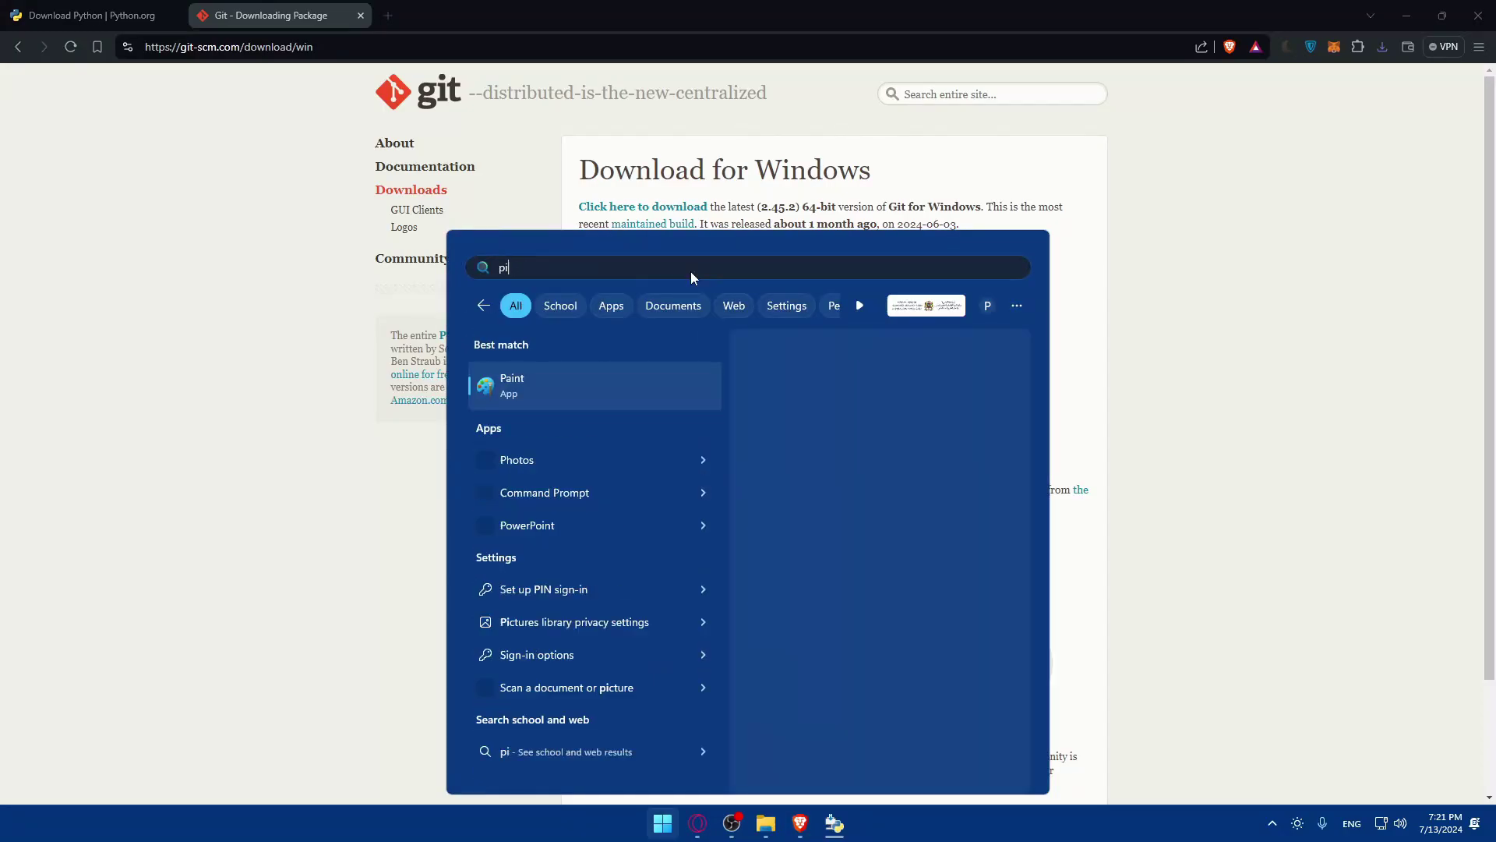
key("Return")
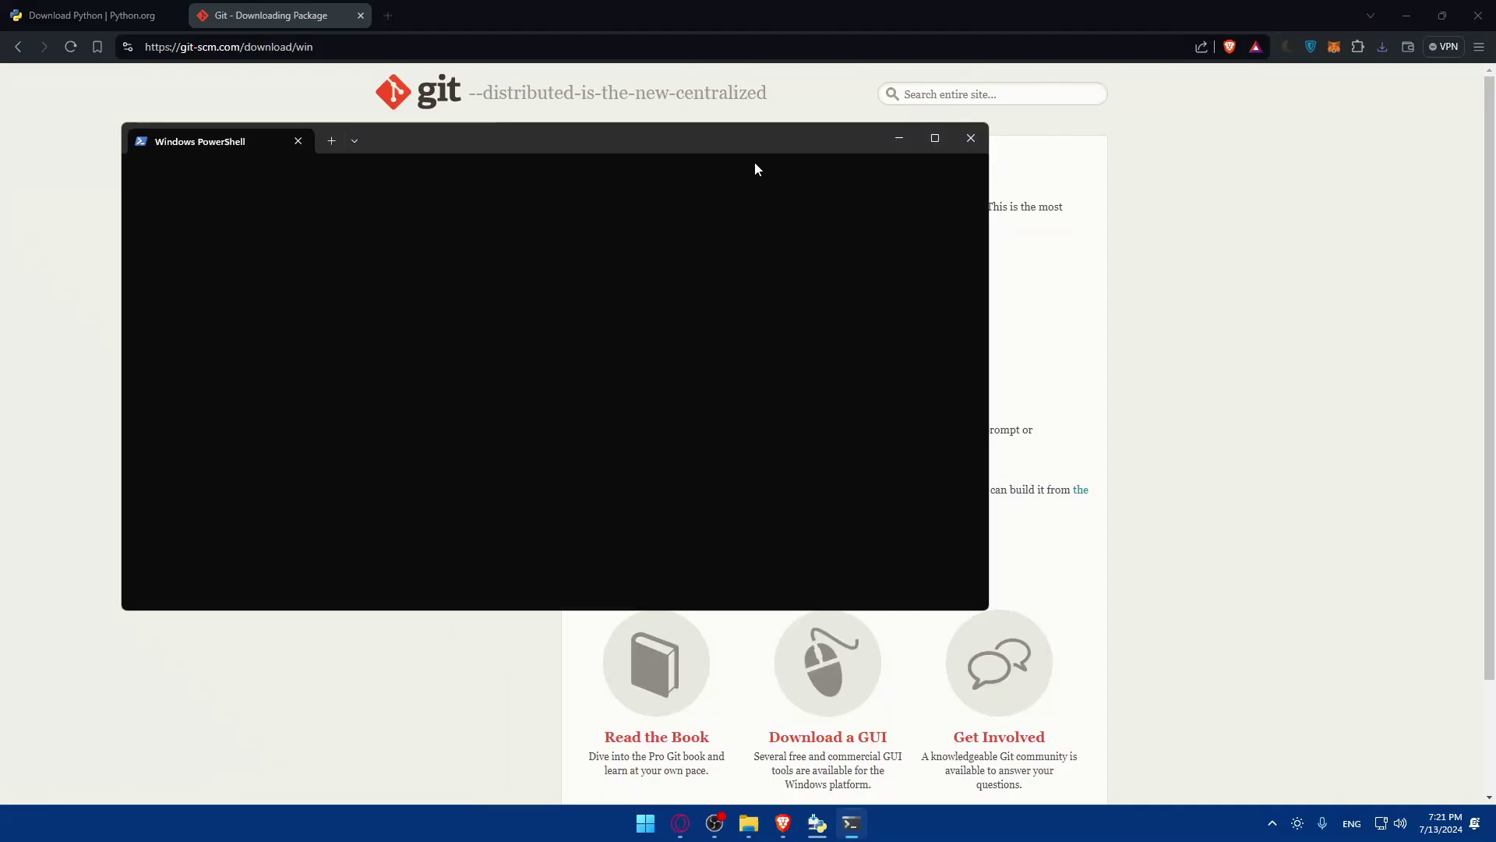
left_click(898, 138)
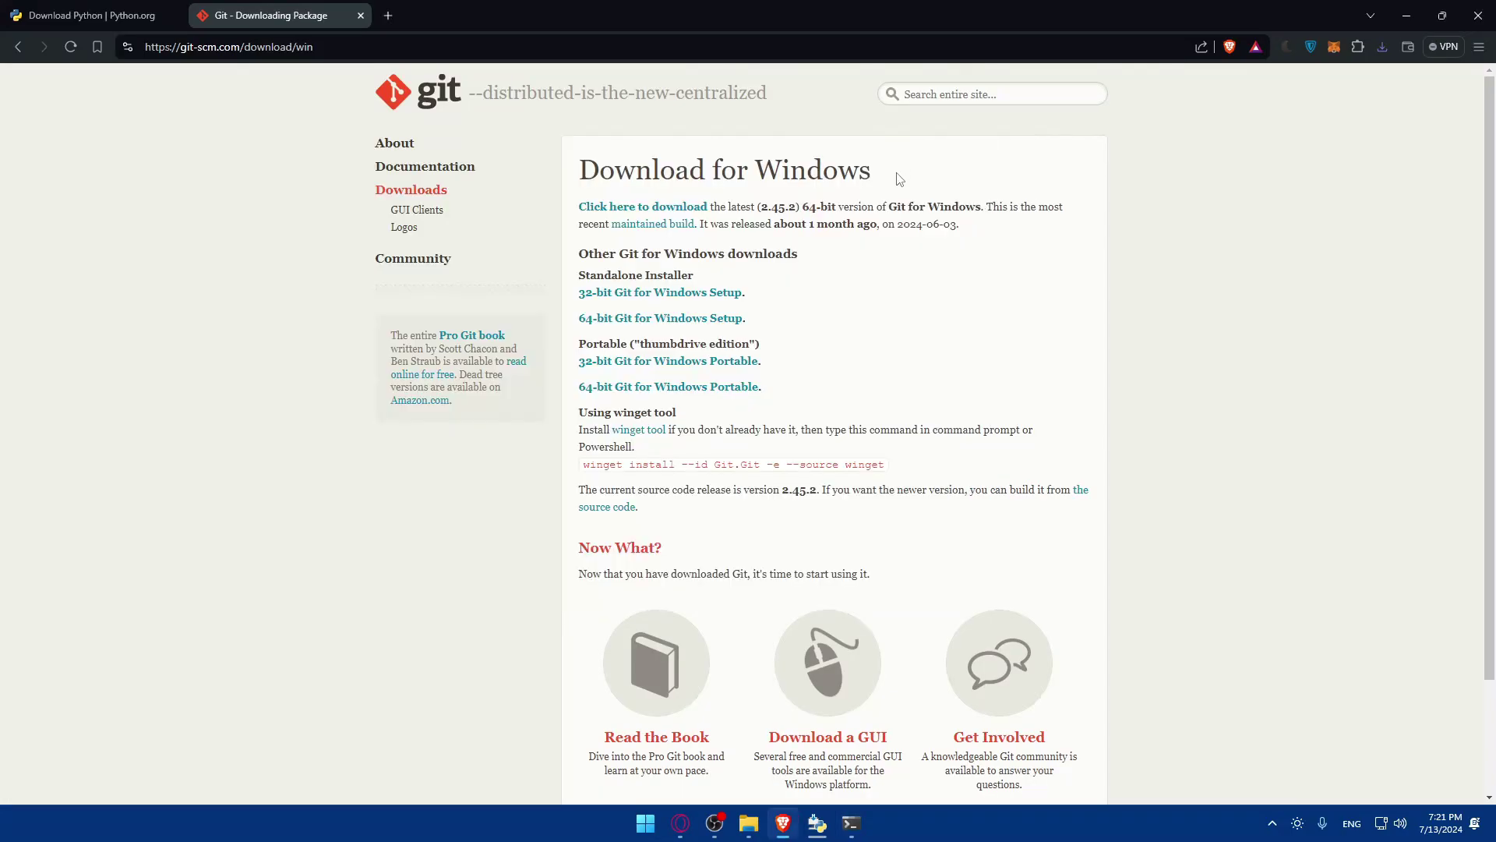
mouse_move(579, 489)
left_mouse_down()
mouse_move(676, 483)
mouse_move(580, 465)
left_mouse_up()
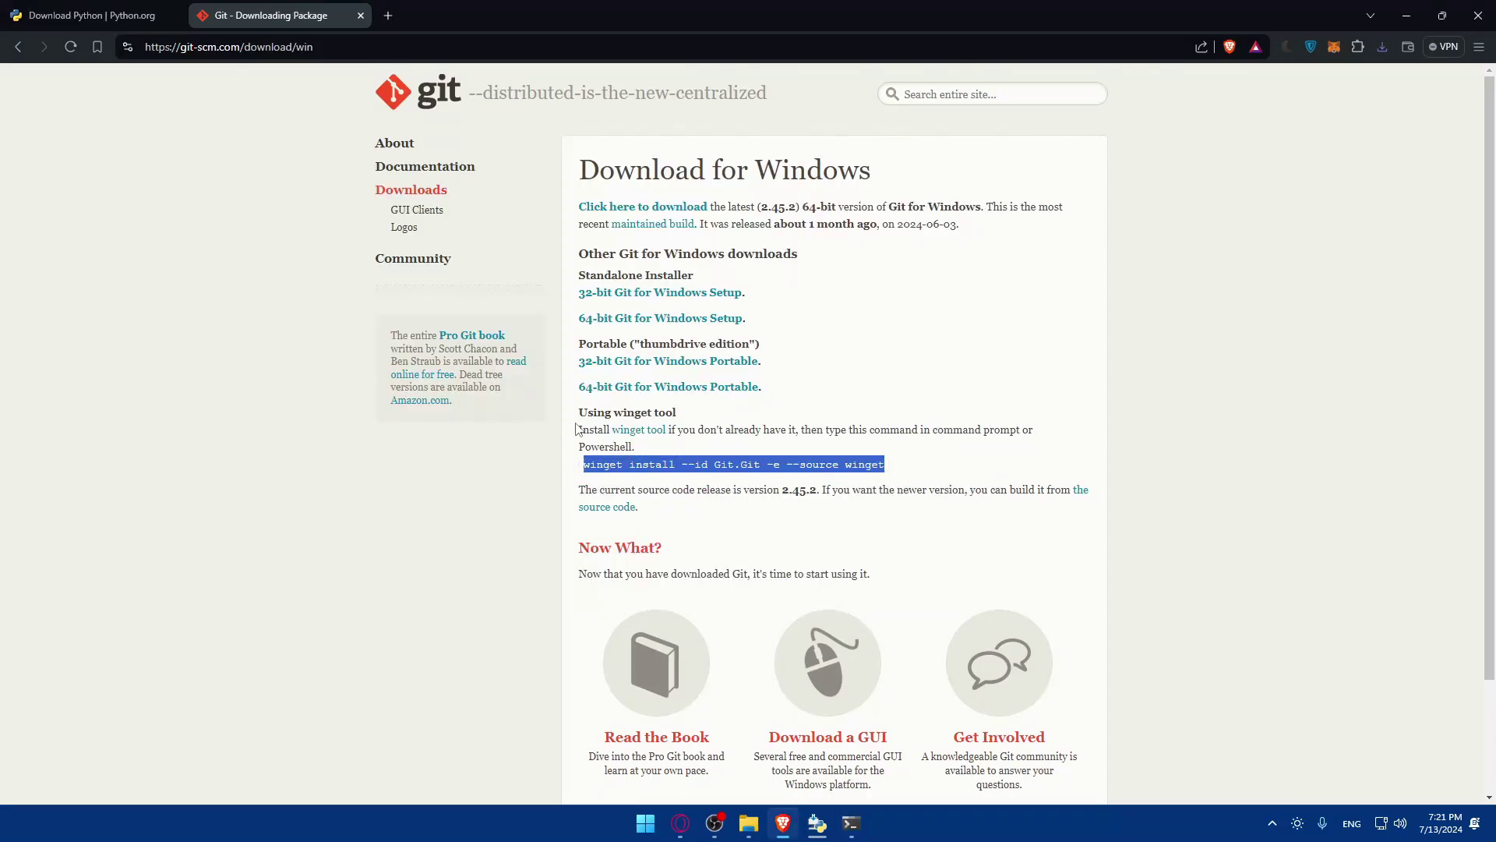
Run the downloaded Git 2.45.2 installer, keeping default components, editor and branch name.
left_click(1381, 47)
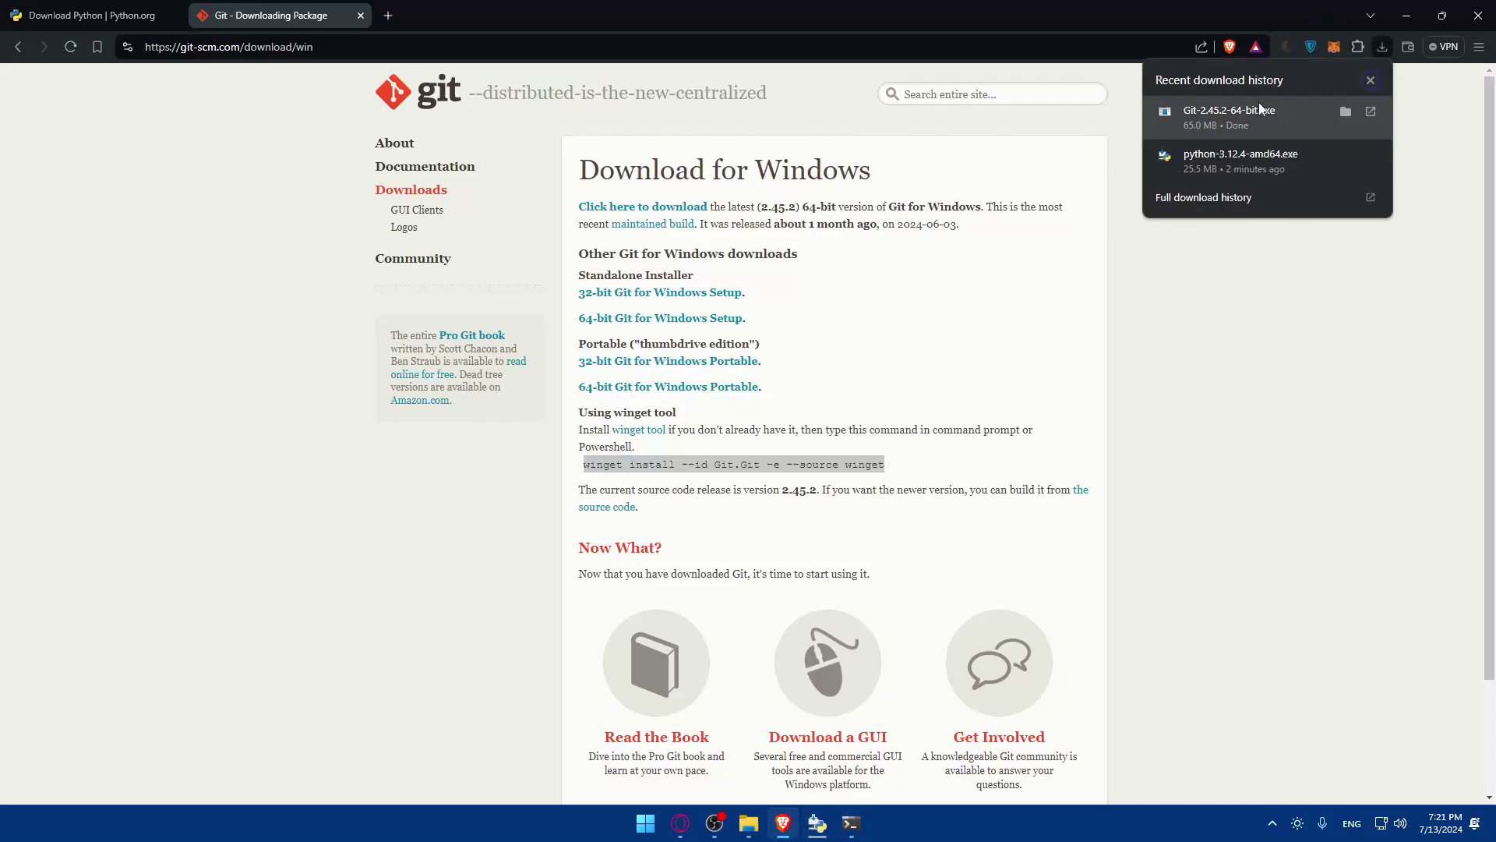
left_click(1260, 110)
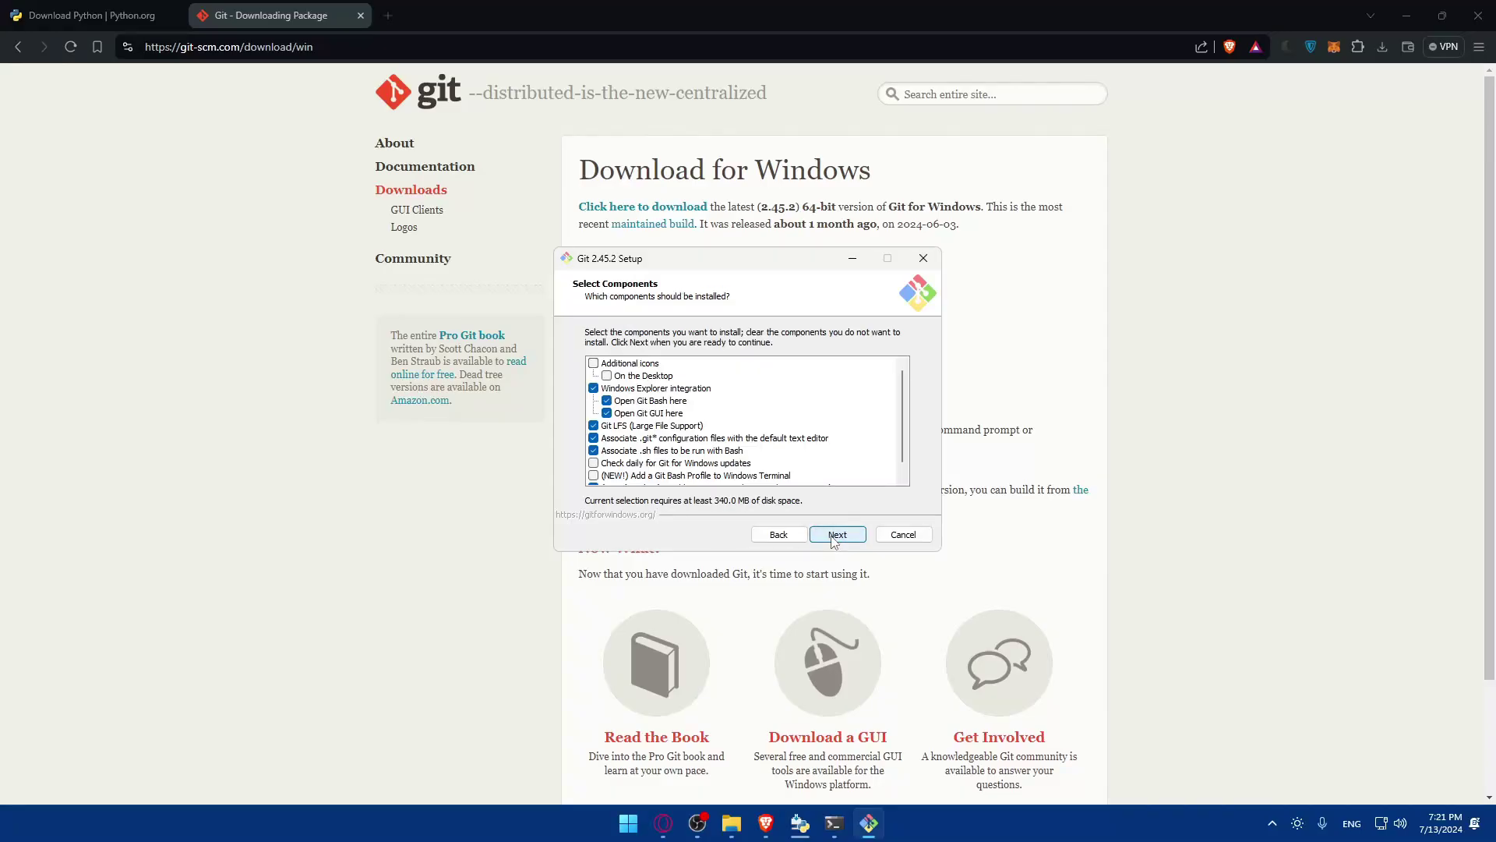
left_click(835, 535)
left_click(835, 535)
left_click(833, 538)
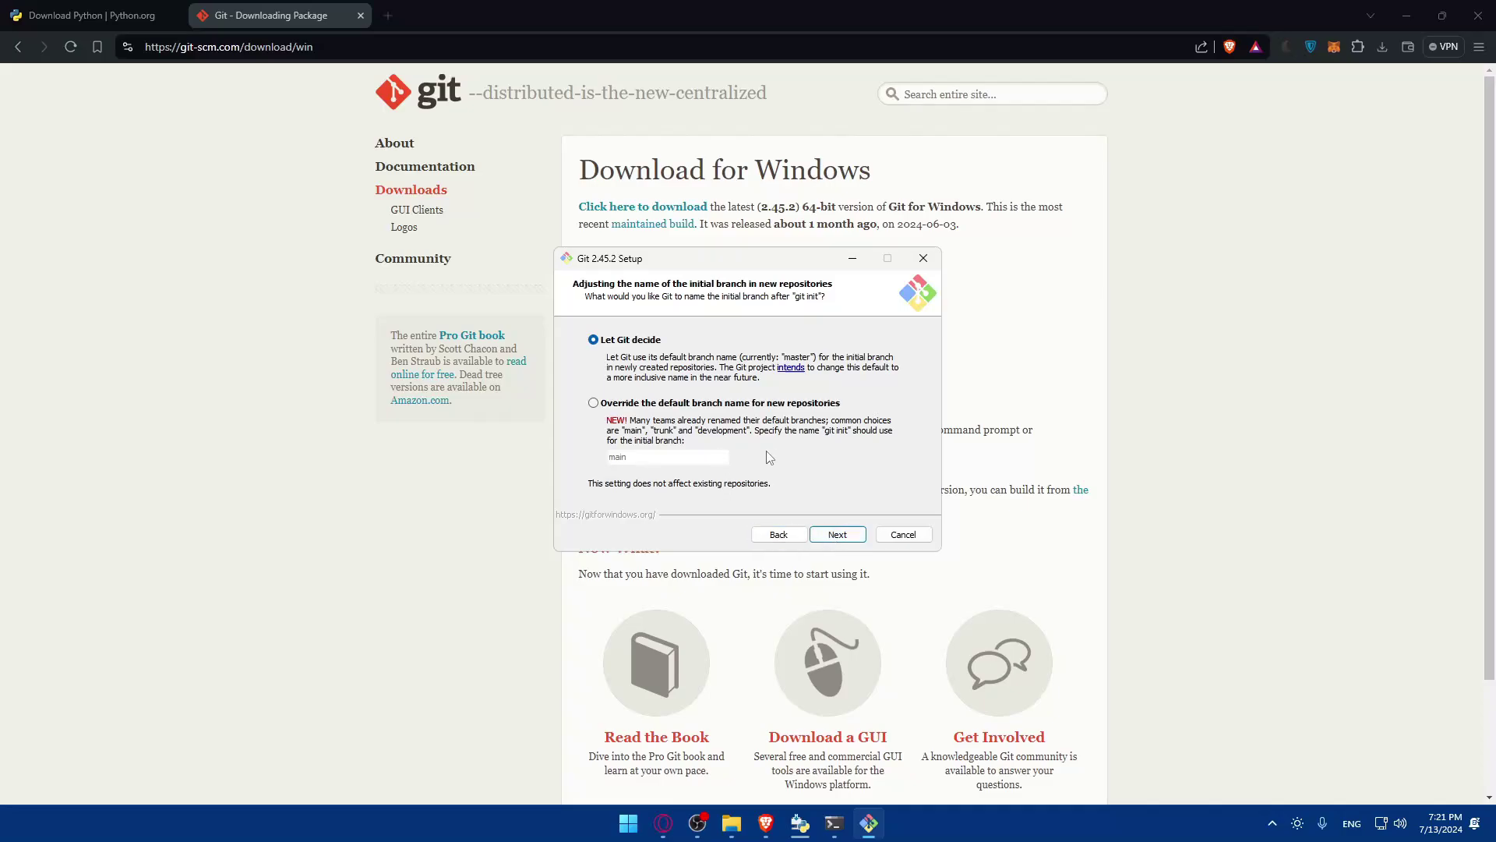
left_click(832, 534)
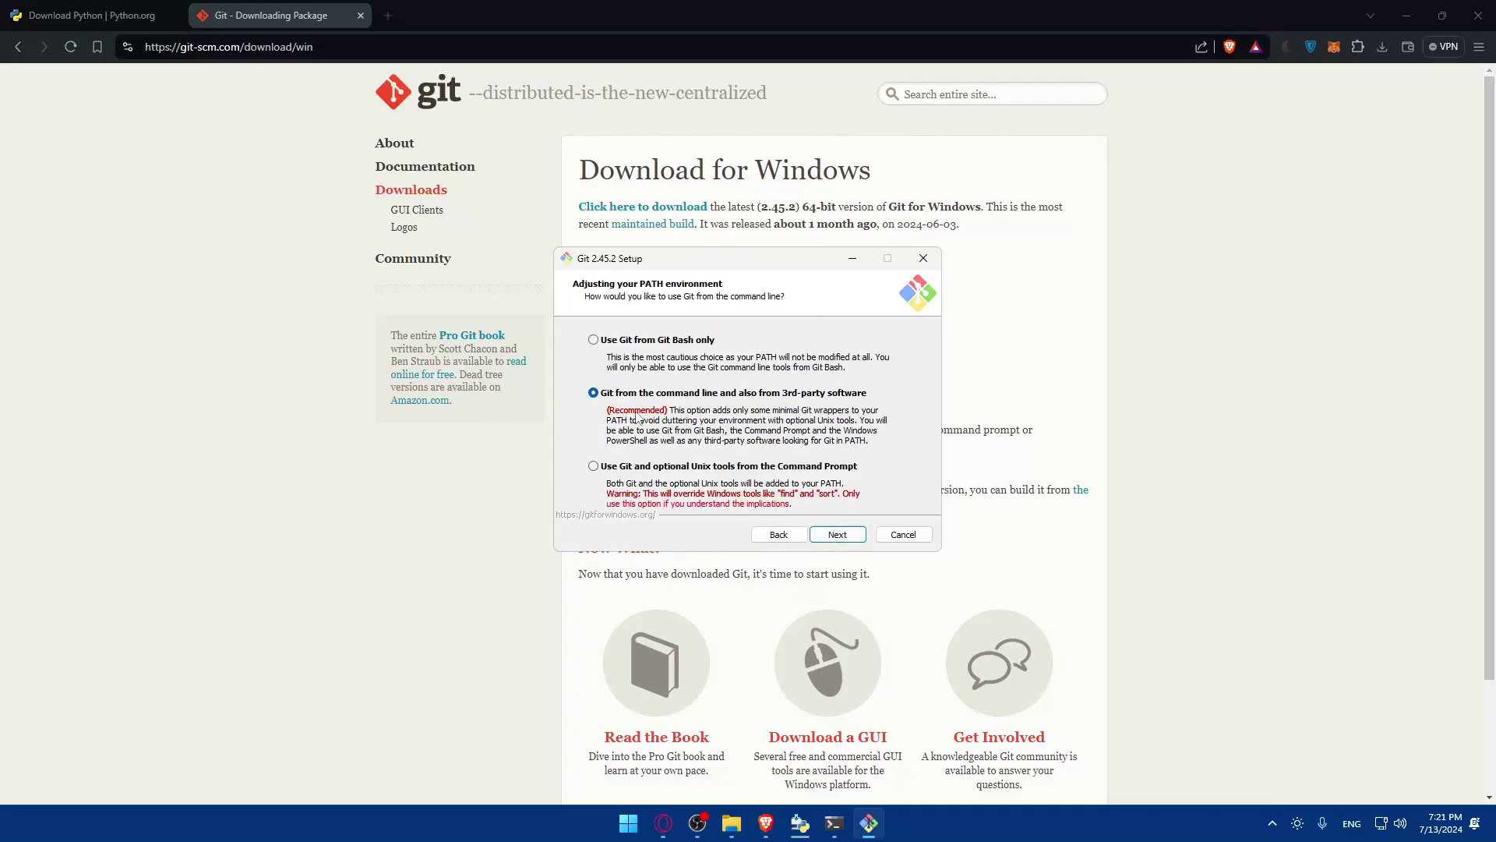
Keep default PATH, OpenSSH, OpenSSL, line endings, credential manager and caching, then install.
left_click(832, 536)
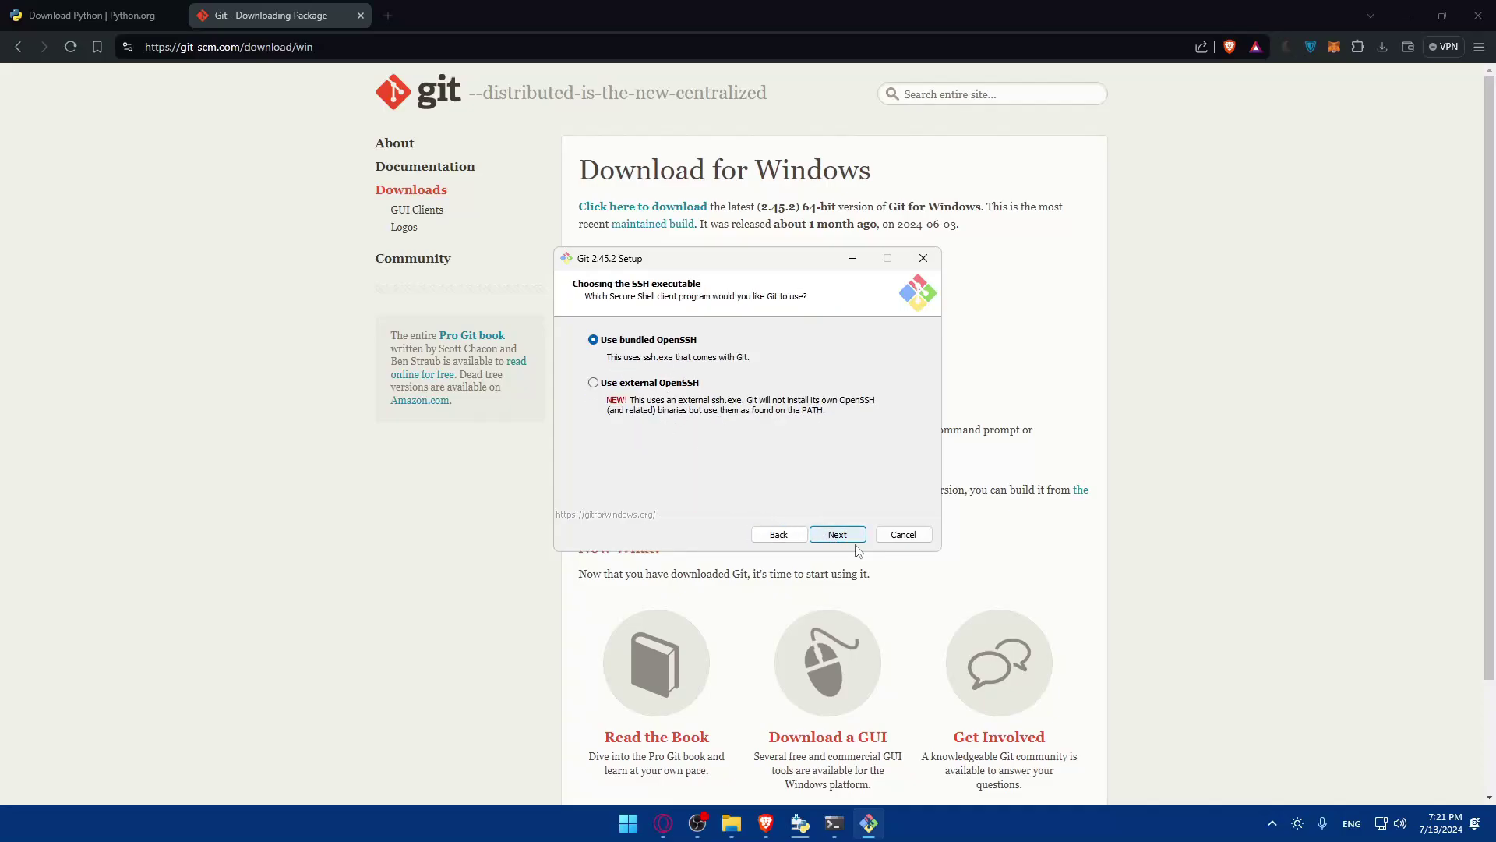
left_click(854, 545)
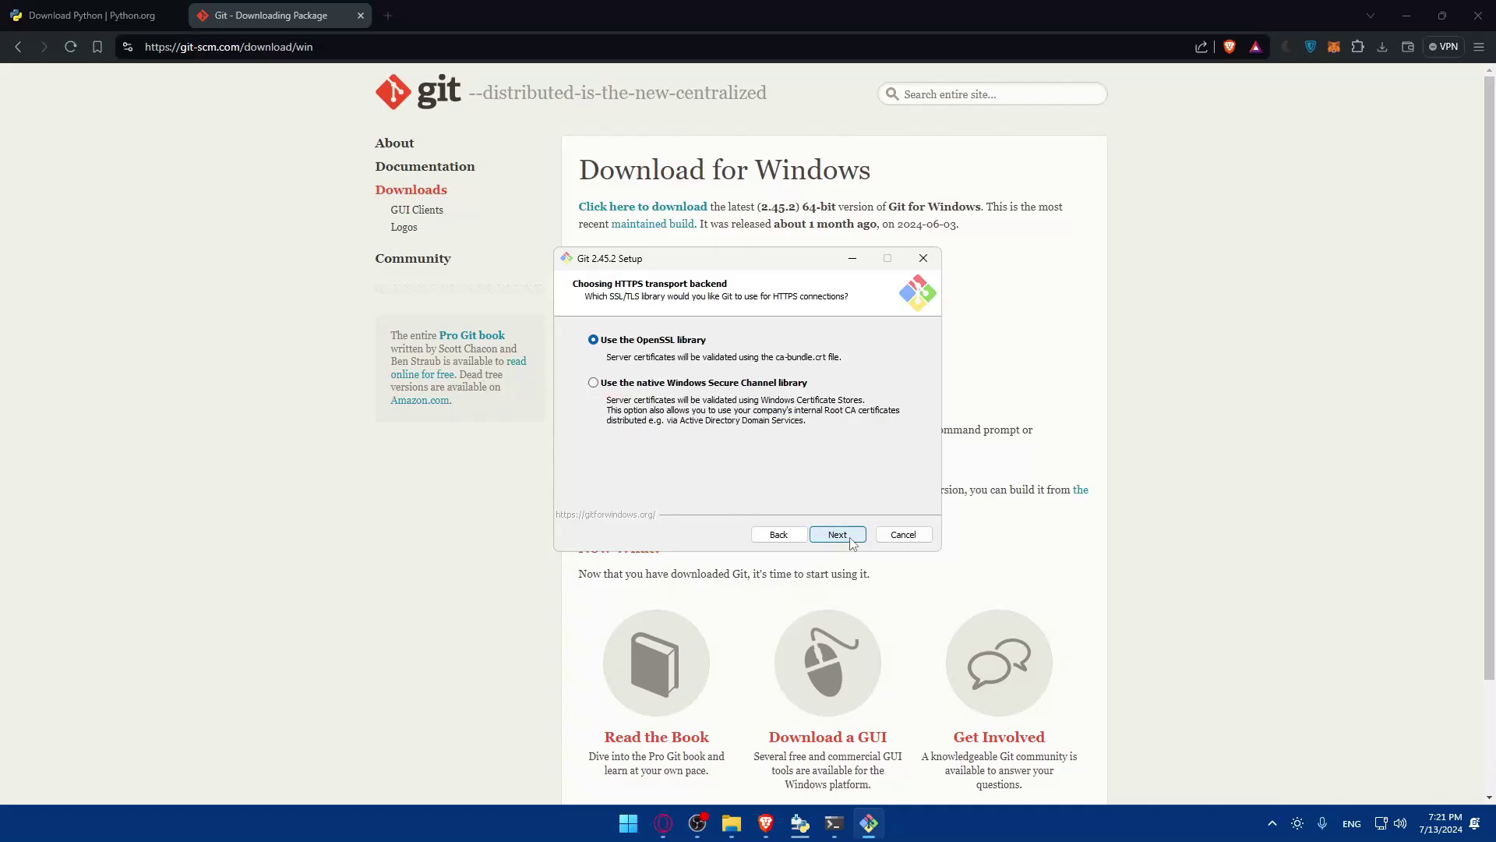
left_click(852, 544)
left_click(852, 543)
left_click(852, 543)
left_click(852, 543)
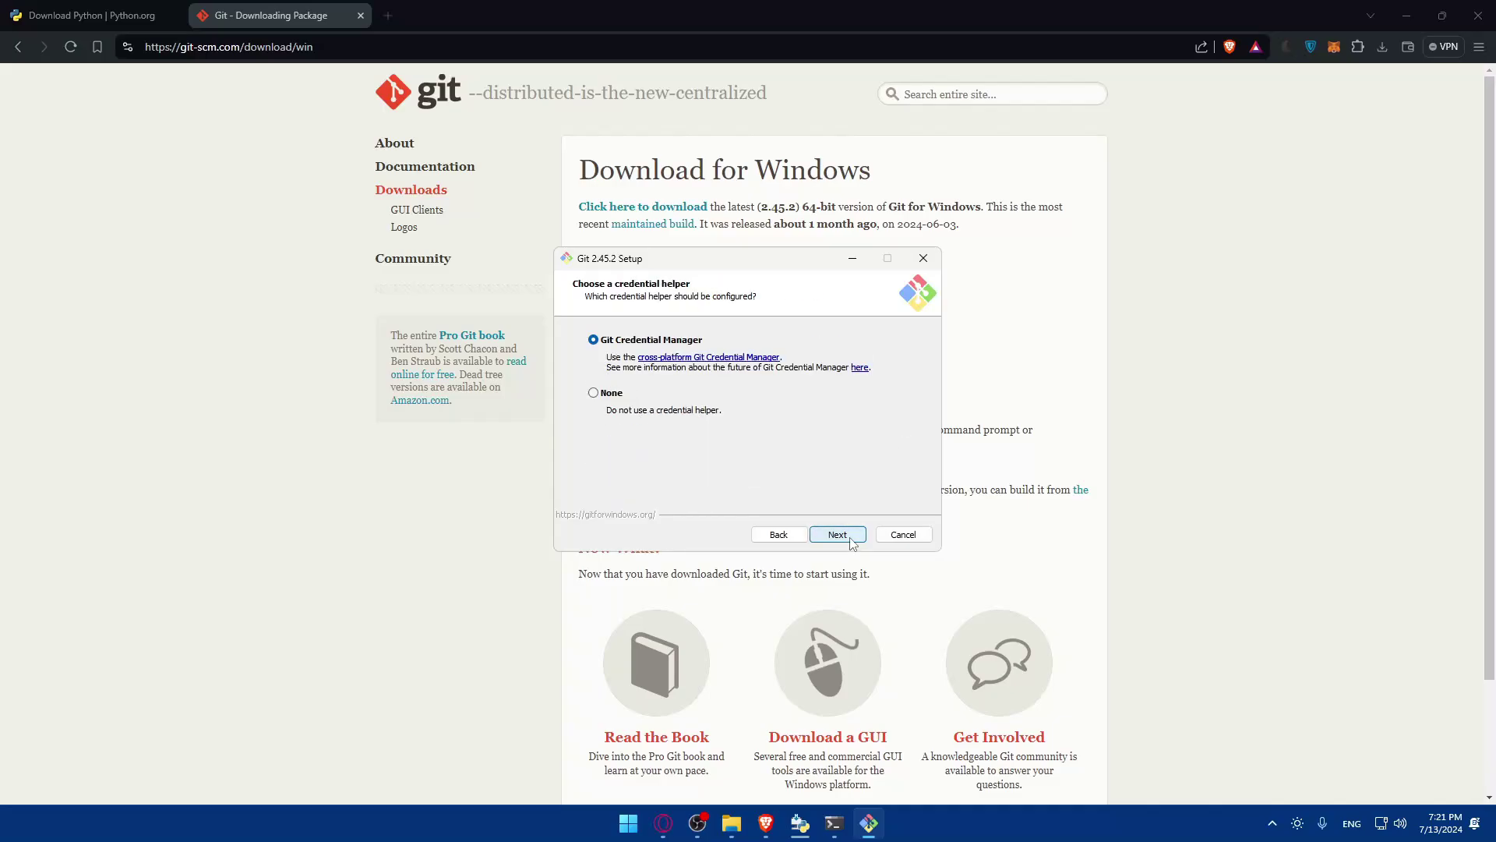
left_click(852, 543)
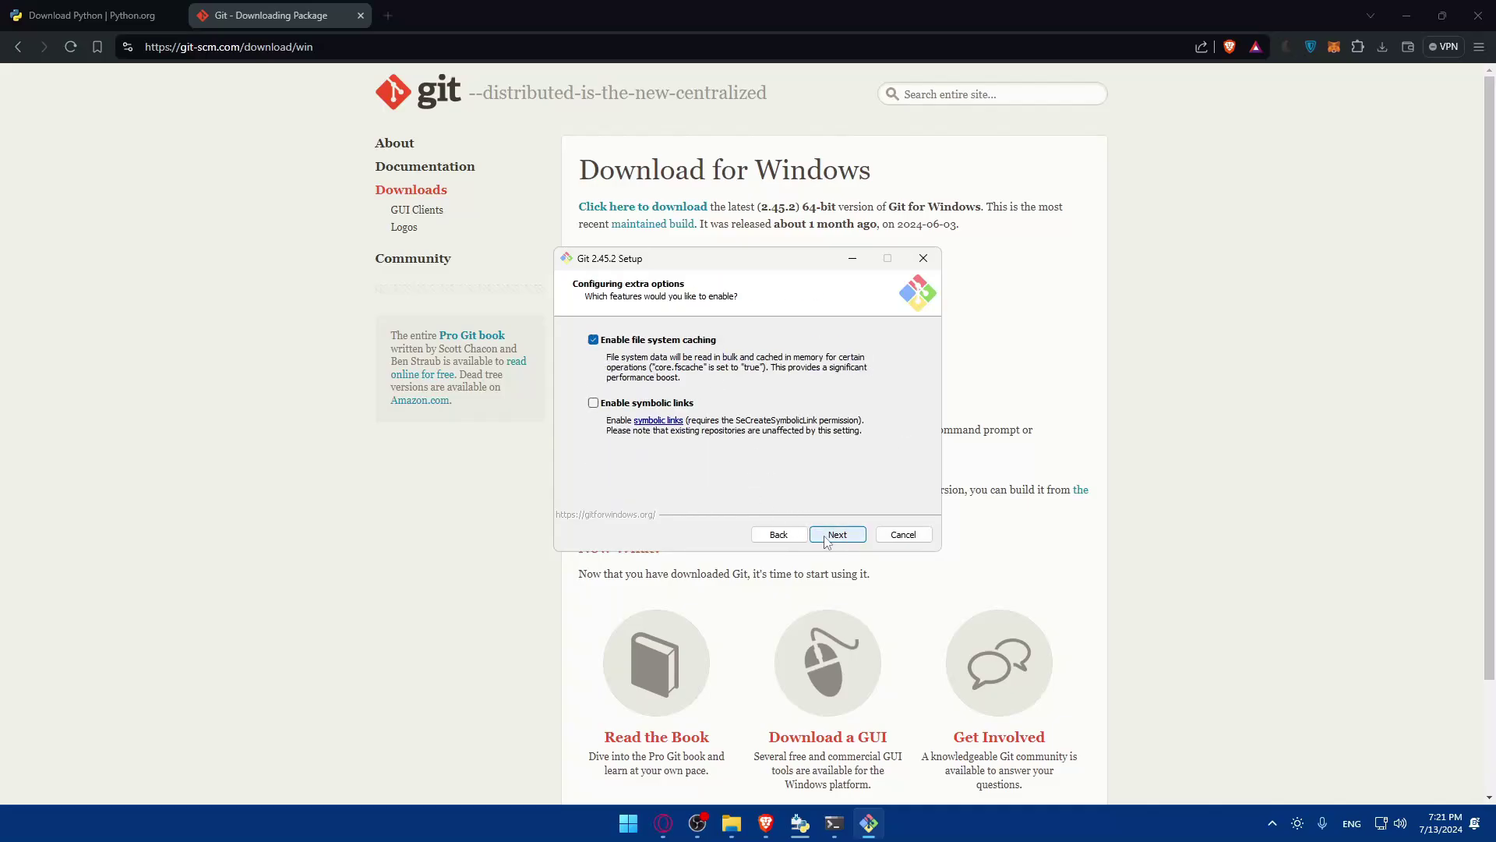
left_click(828, 543)
left_click(836, 534)
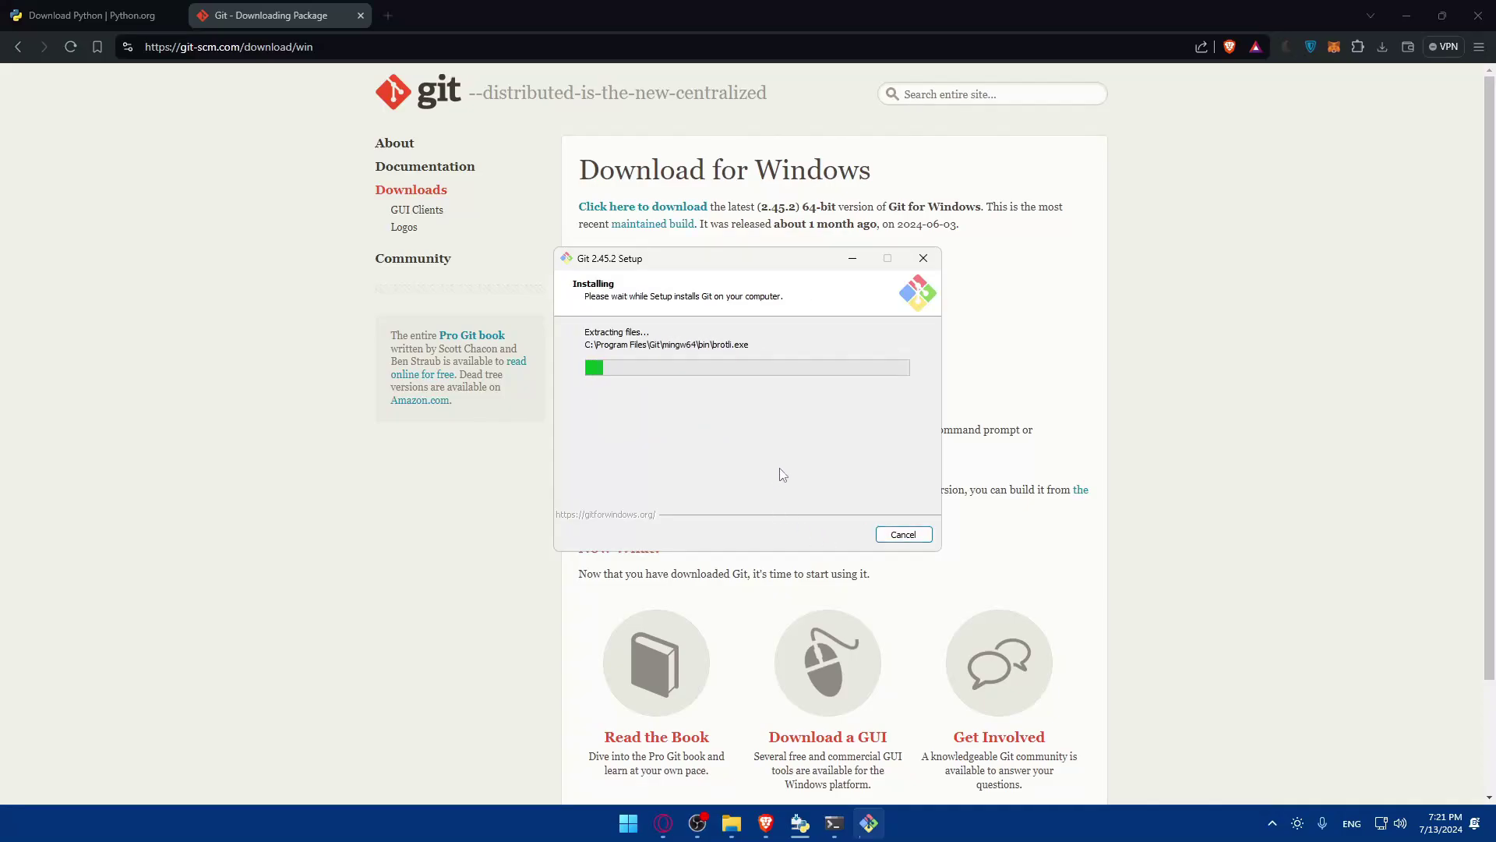
Run 'winget install --id Git.Git -e --source winget' in PowerShell and close the Python setup success window.
left_click(834, 823)
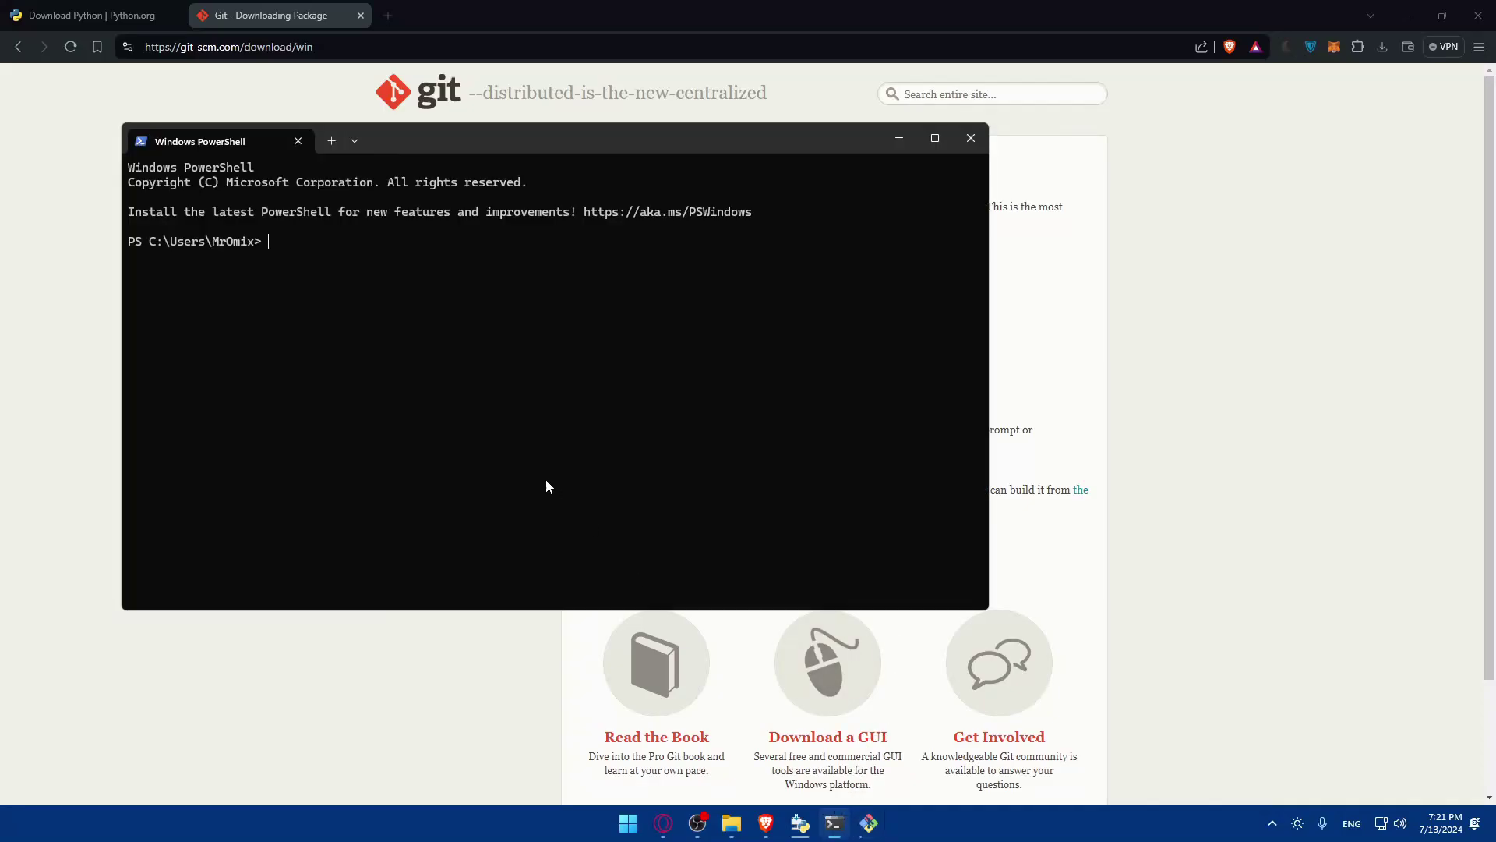
left_click(894, 138)
left_click(517, 568)
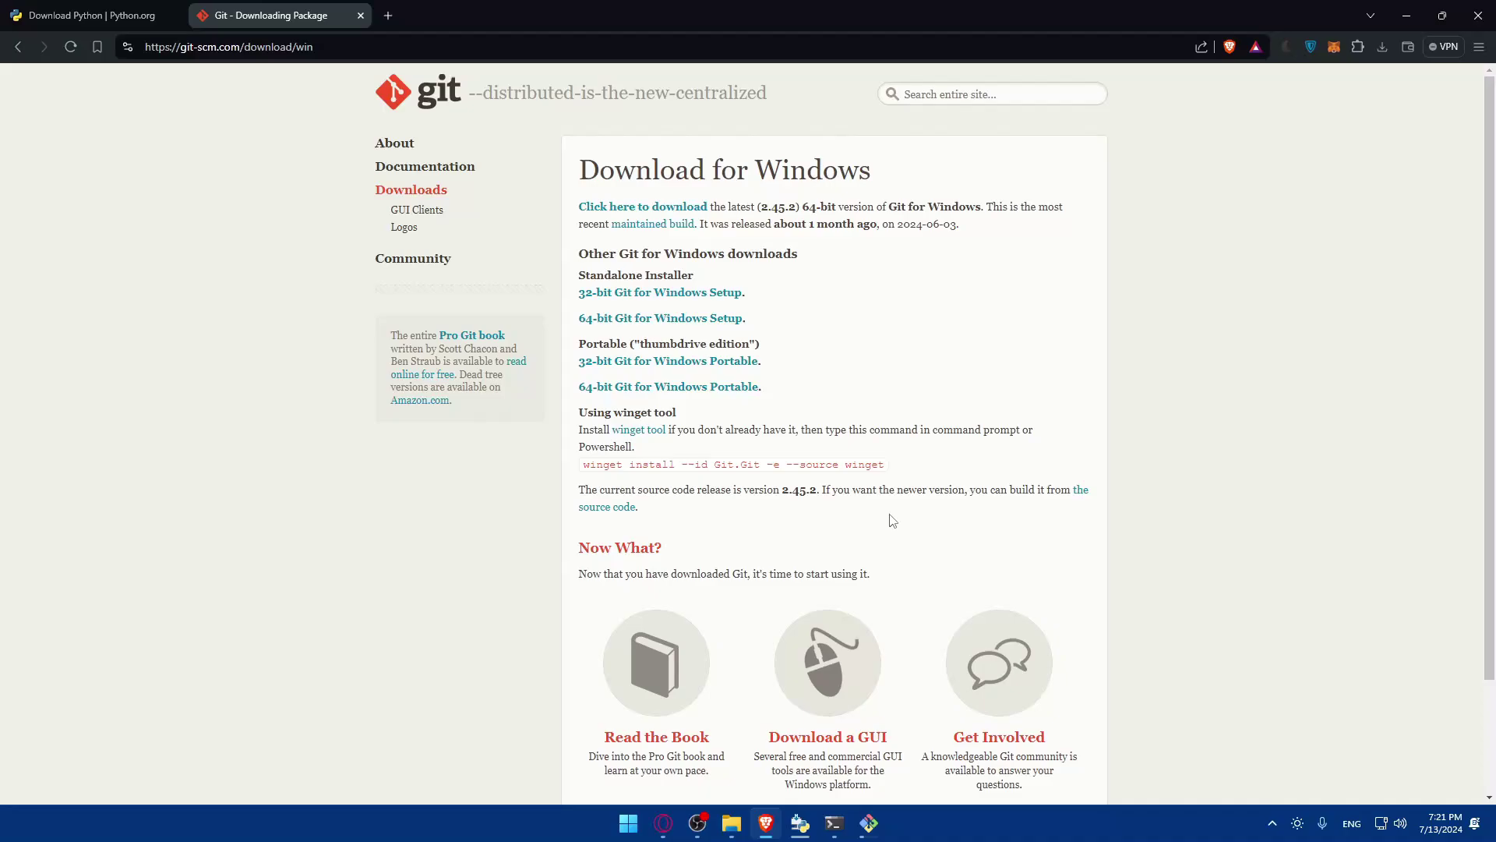
left_click_drag(887, 465, 566, 463)
key("ctrl+c")
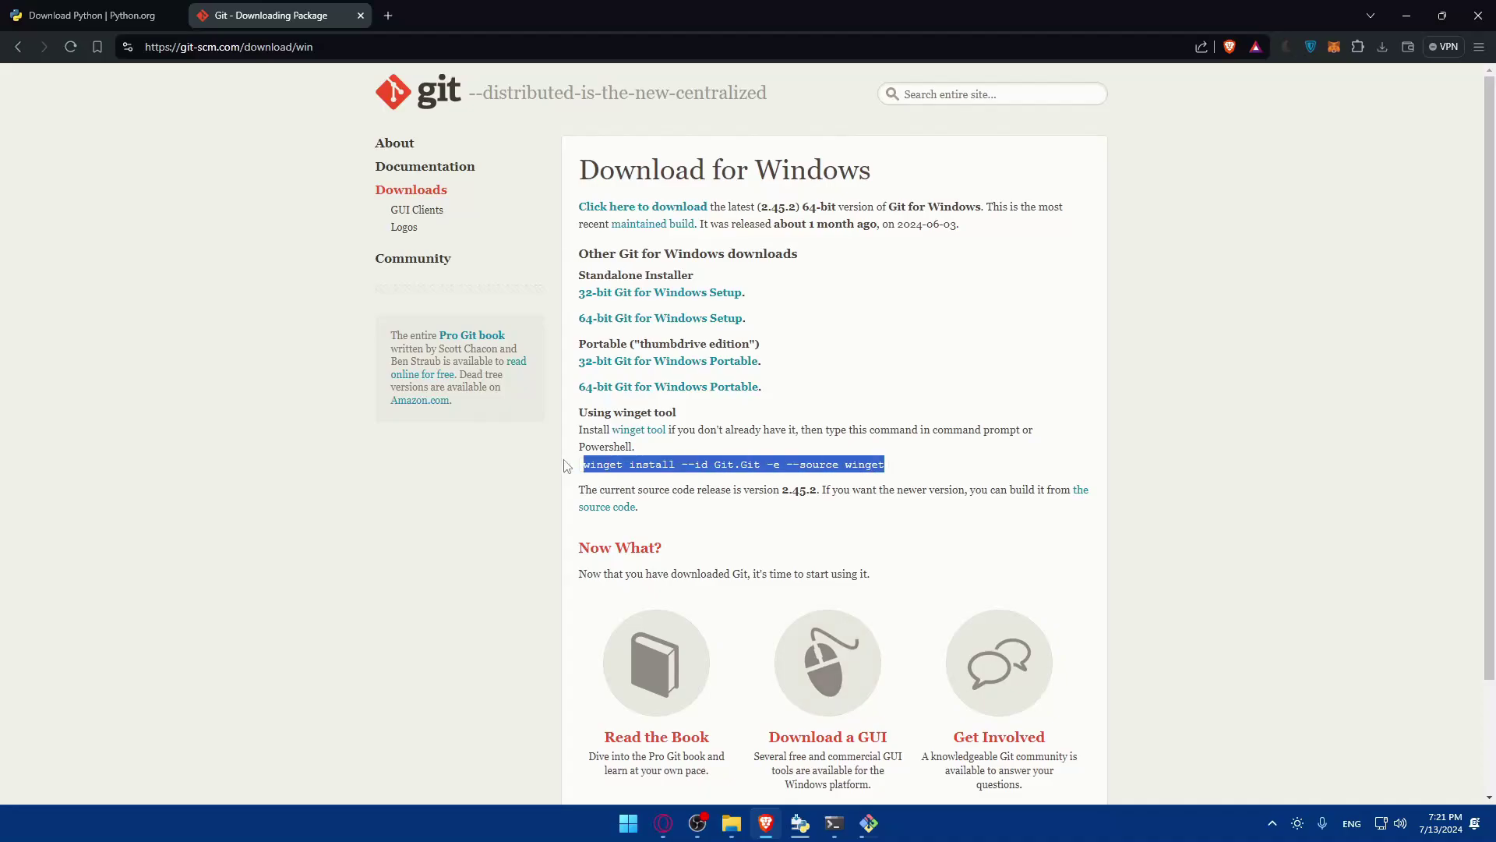
left_click(834, 823)
key("ctrl+v")
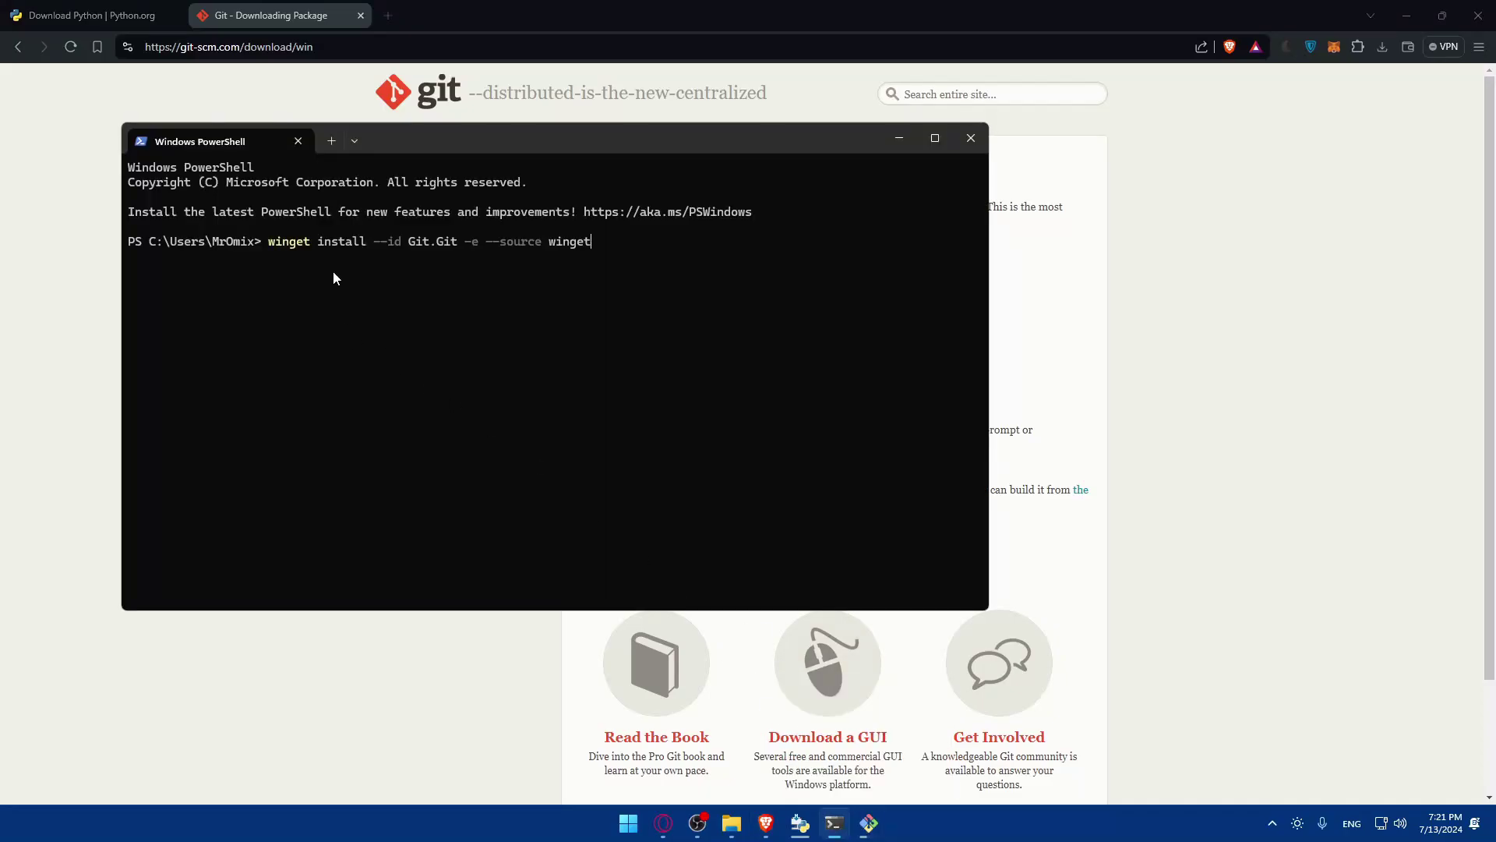
key("Return")
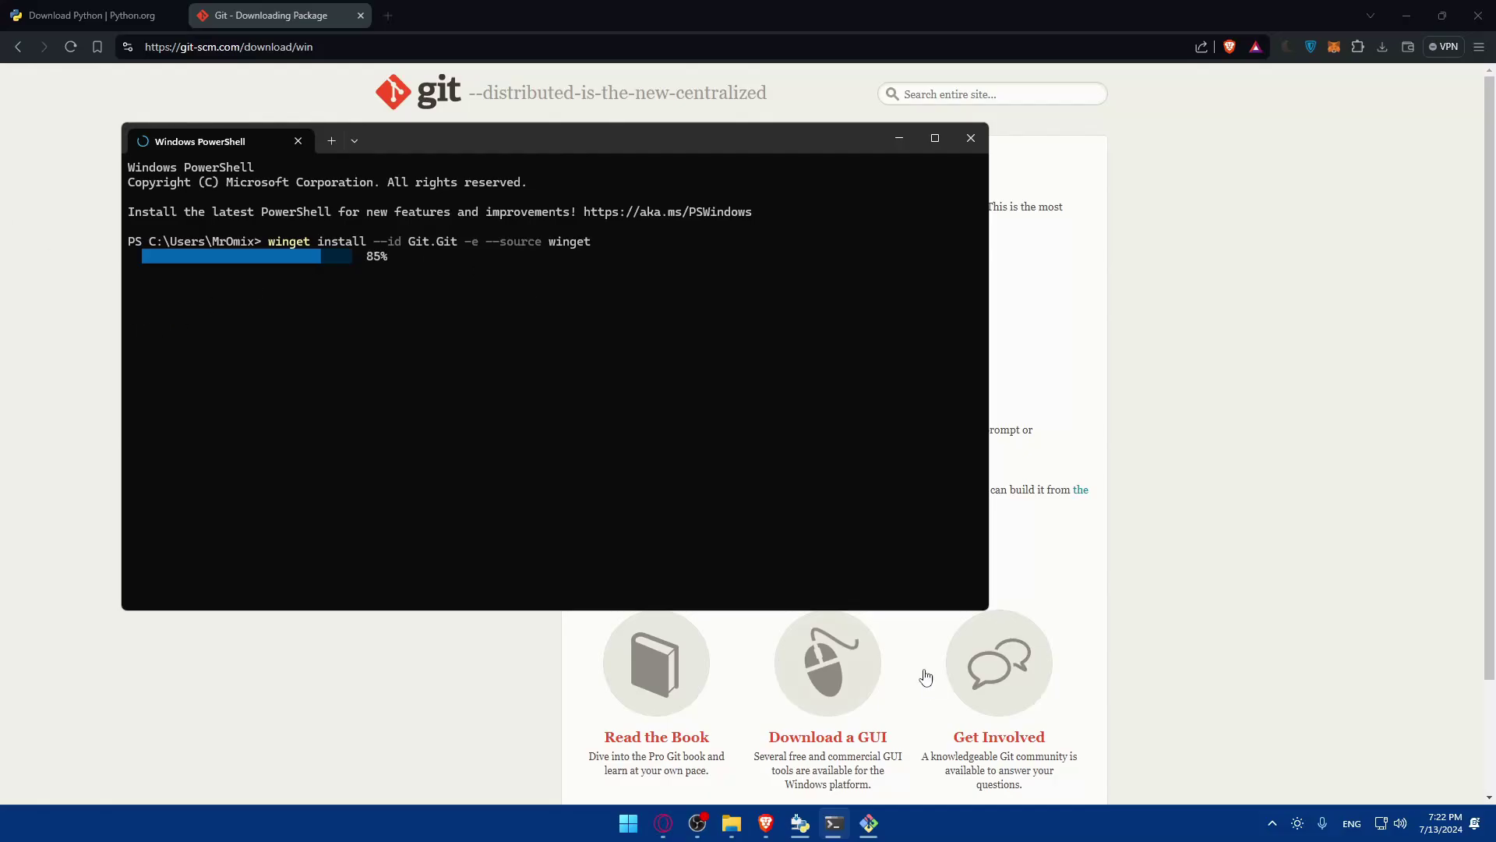
left_click(801, 823)
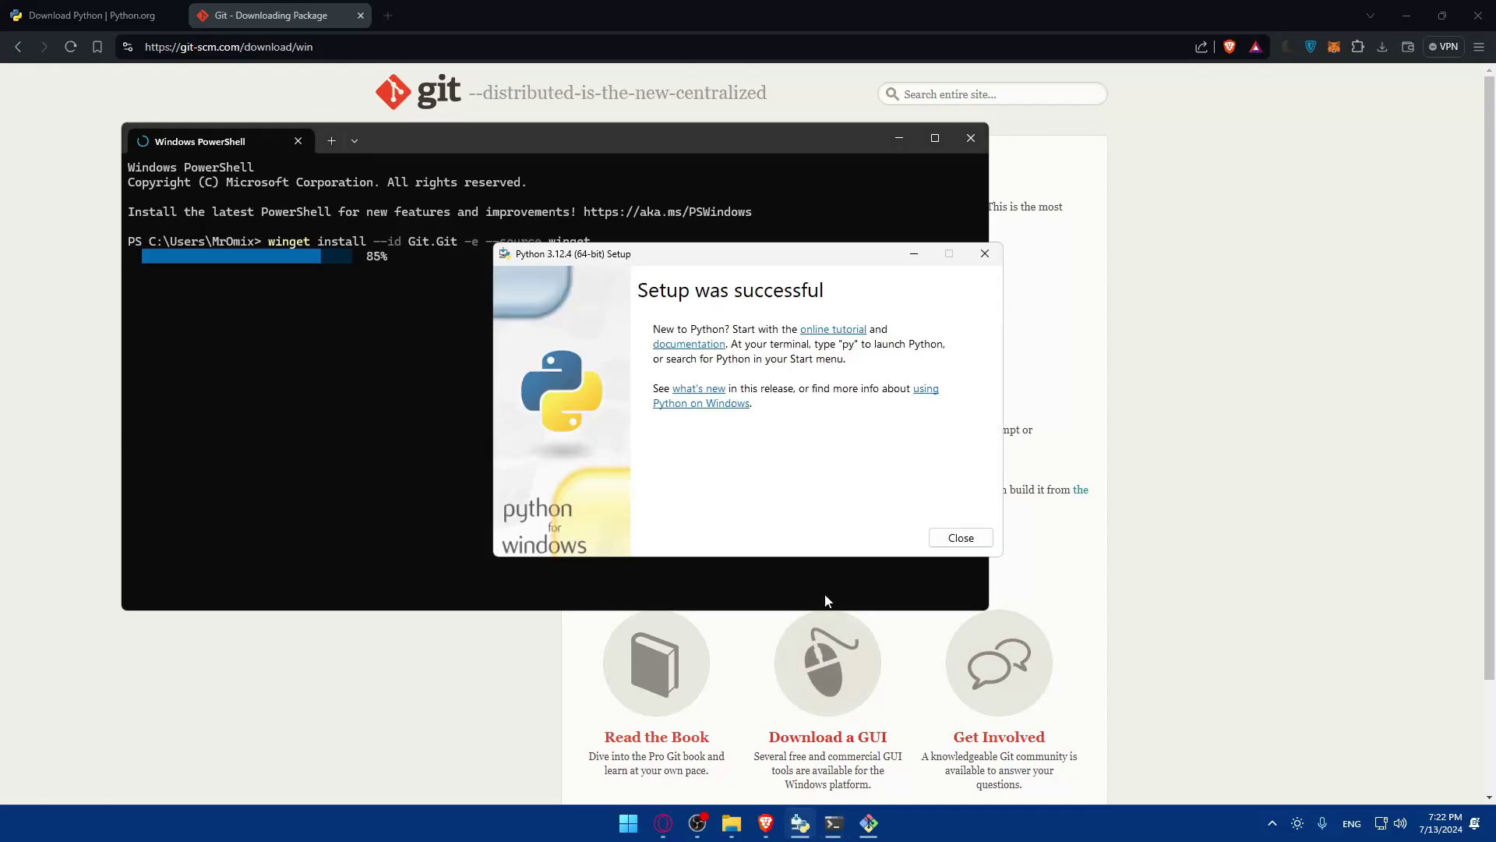
left_click(961, 538)
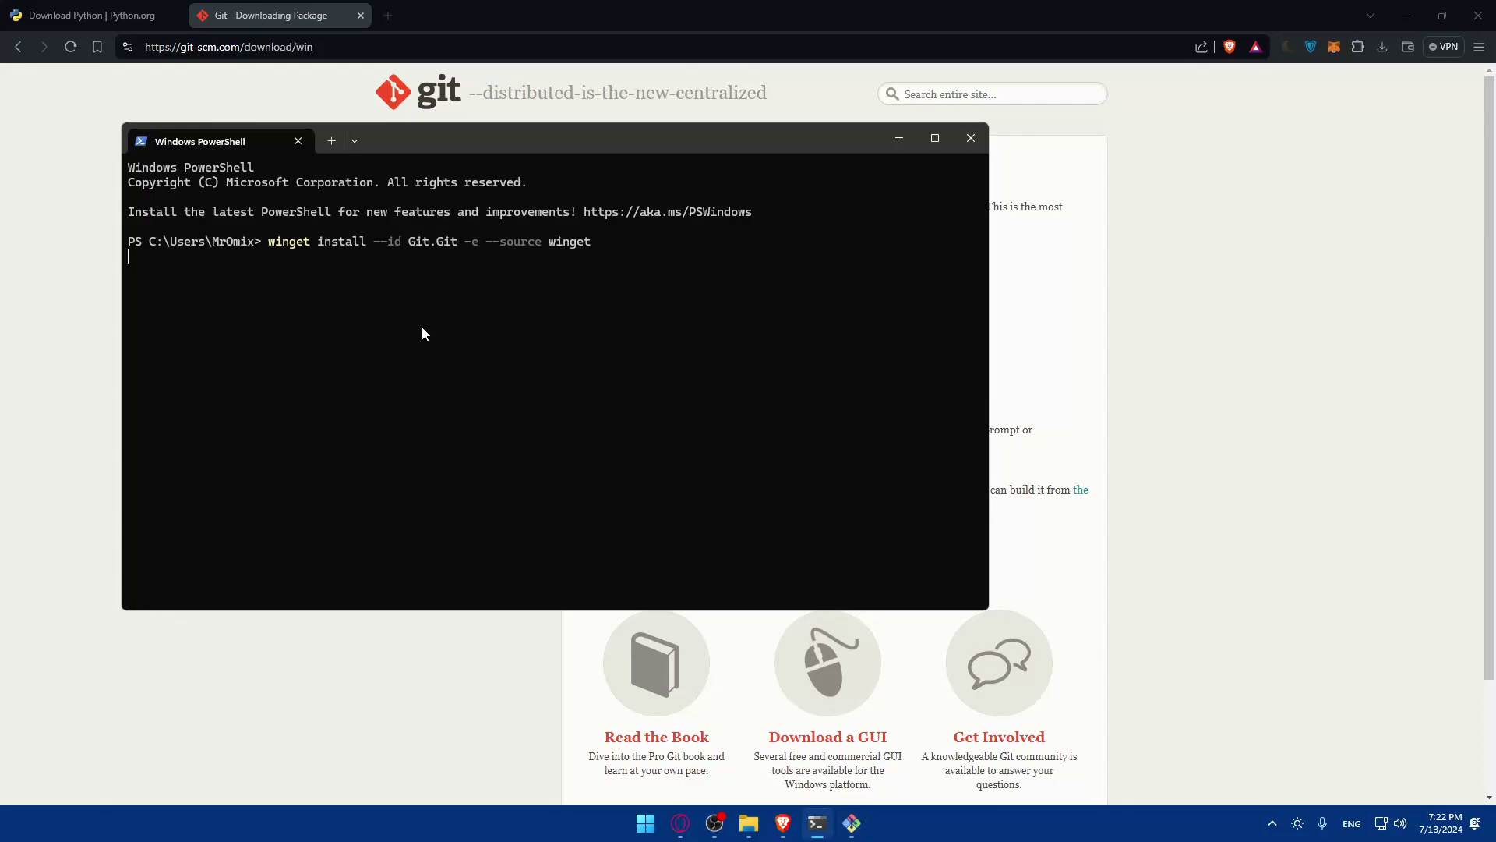
Bring the Git Setup window forward and Finish the Git 2.45.2 setup wizard.
left_click(852, 823)
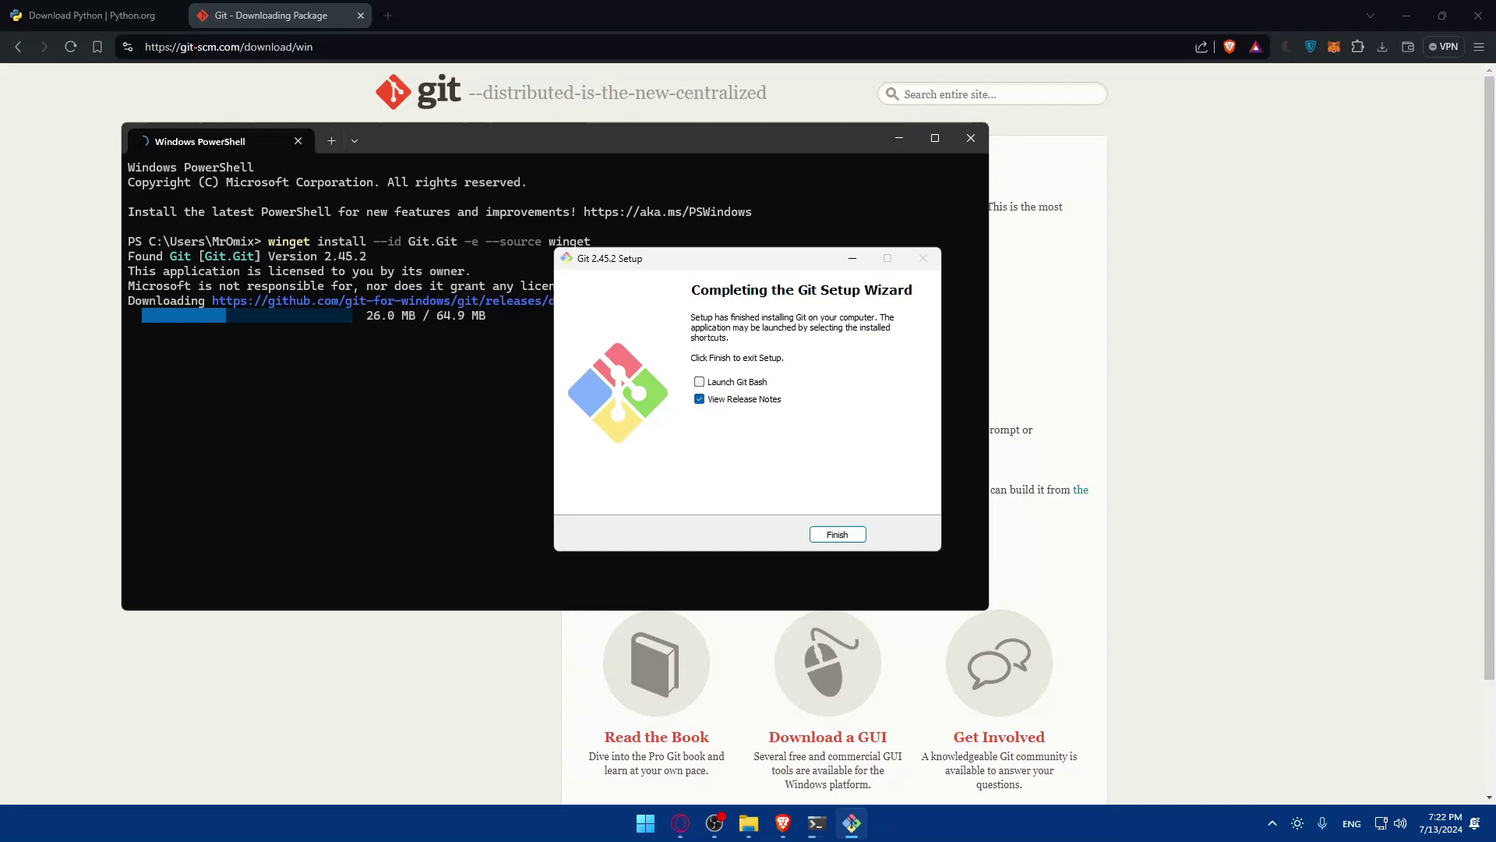
left_click(833, 535)
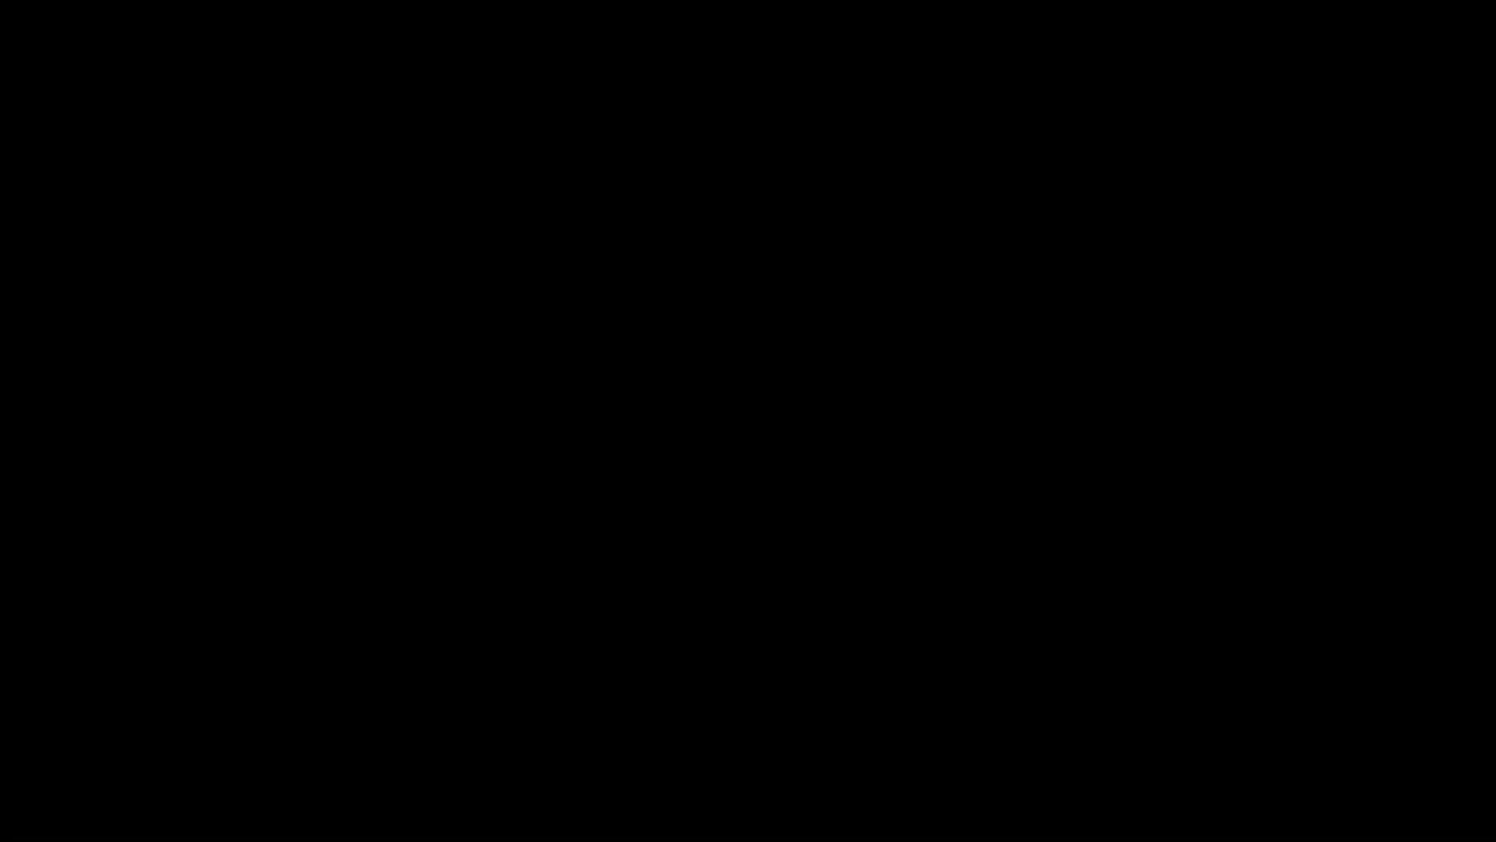
Launch Command Prompt via 'cmd' in Start search and move it to the right.
key("super")
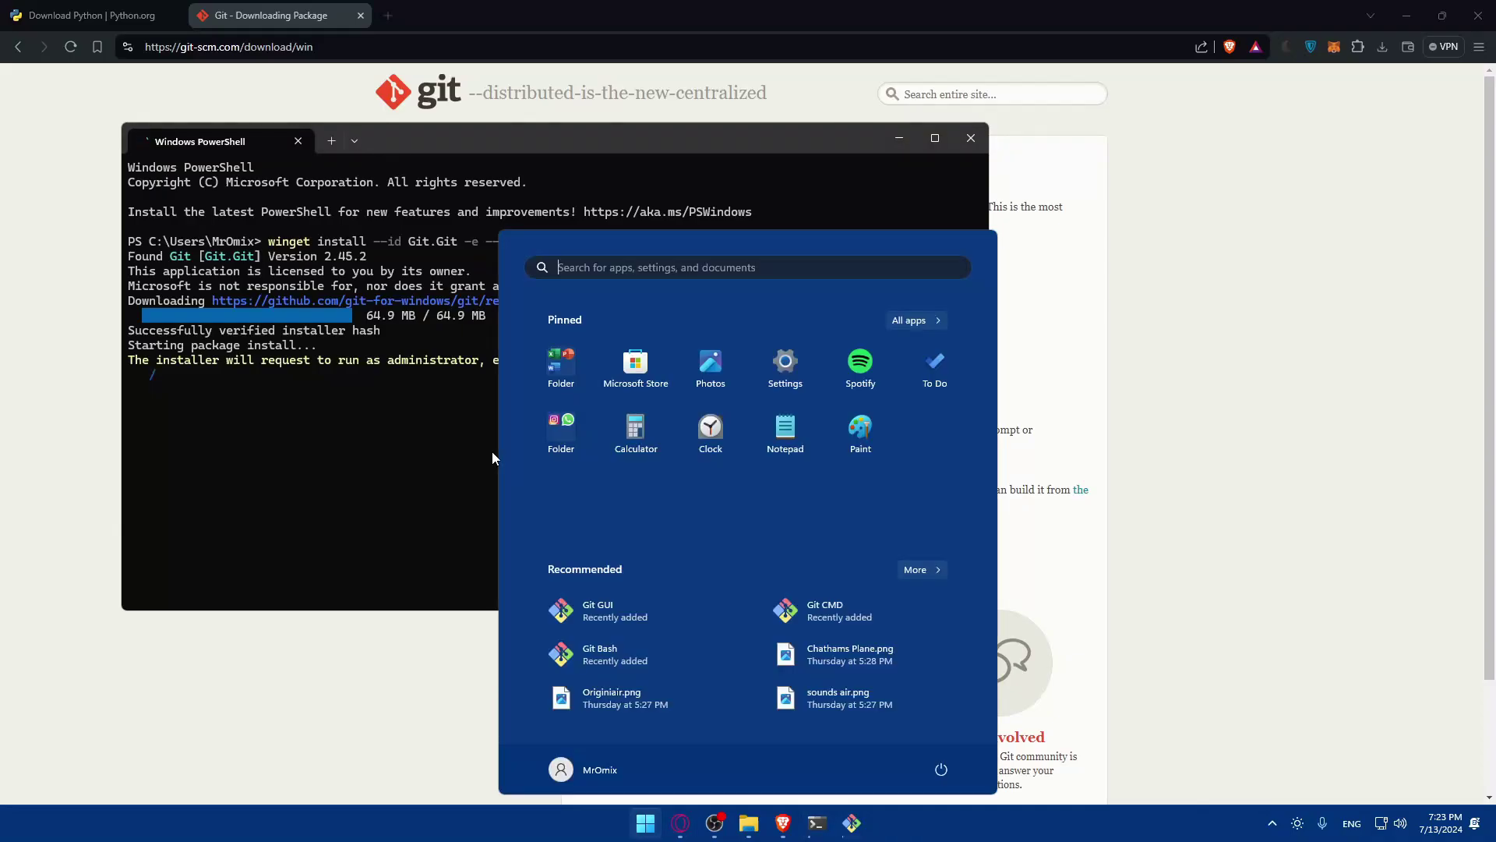
type("cmd")
key("Return")
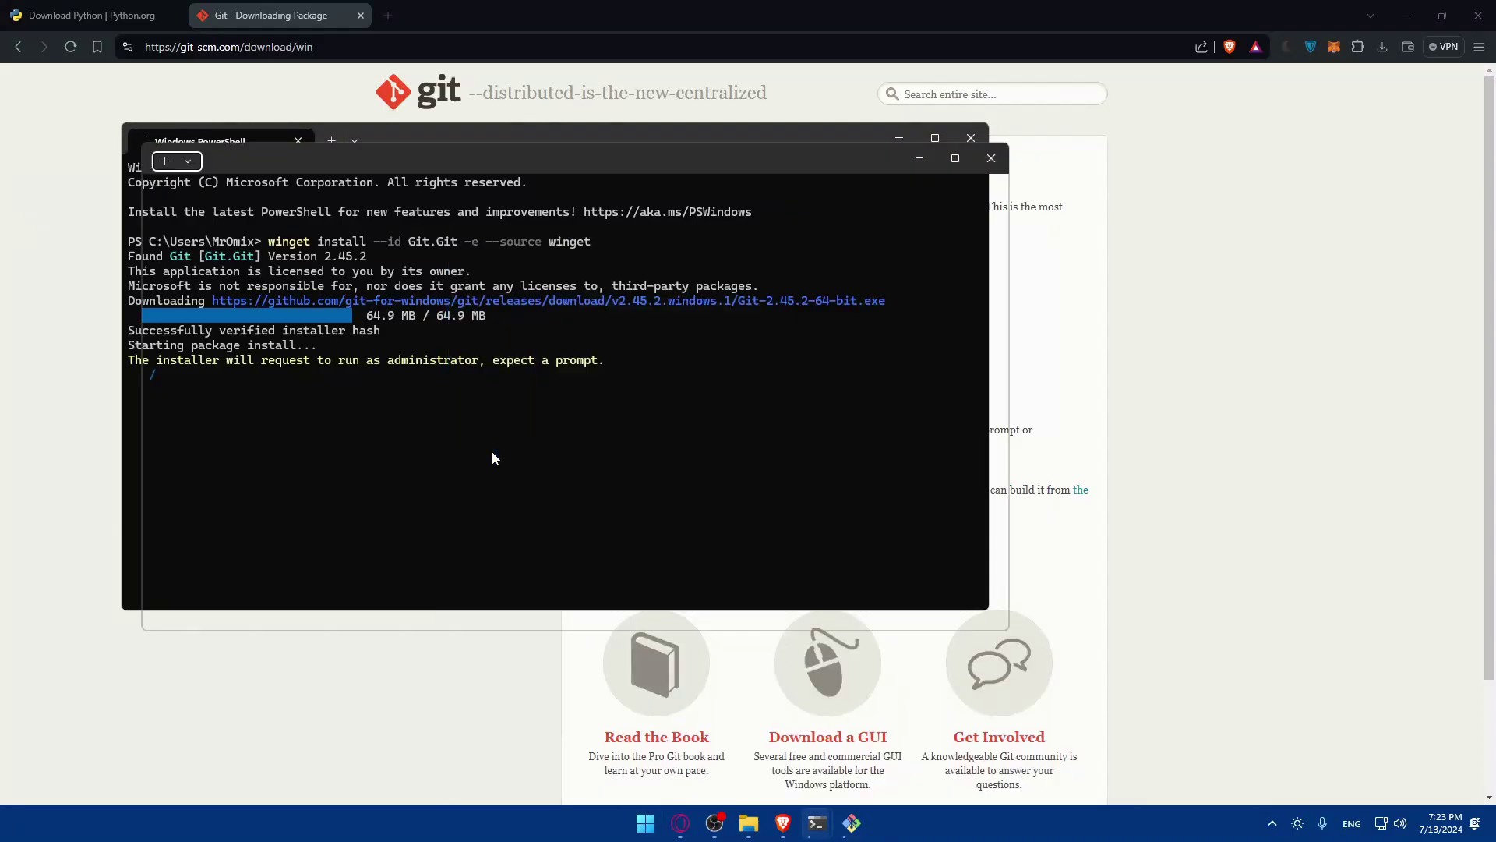
left_click_drag(387, 152, 771, 241)
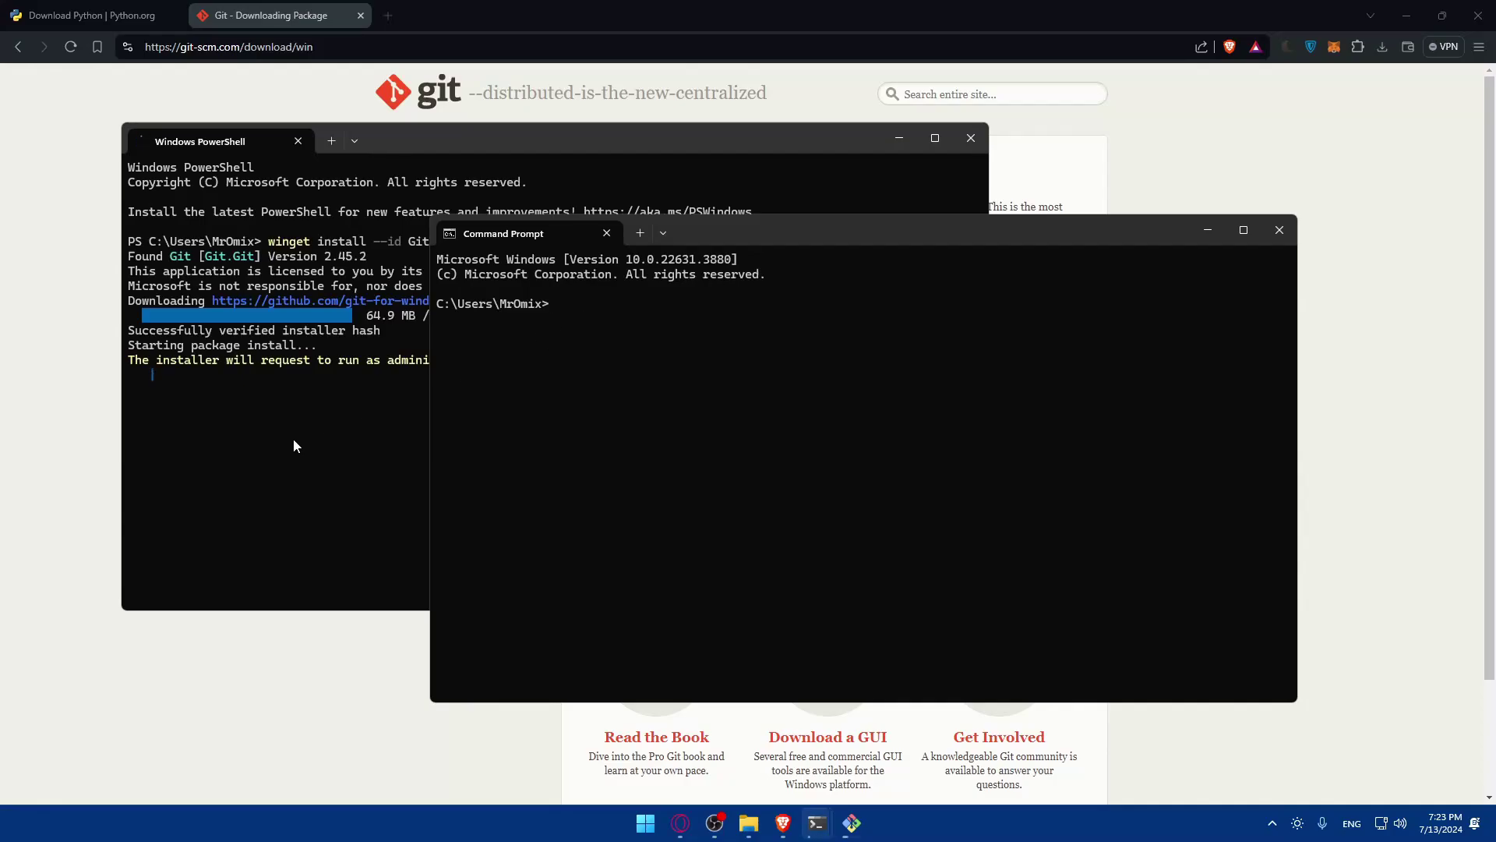
Paste and run 'python -m venv stable_diffusion_env' and the source activate command, which fails.
right_click(578, 311)
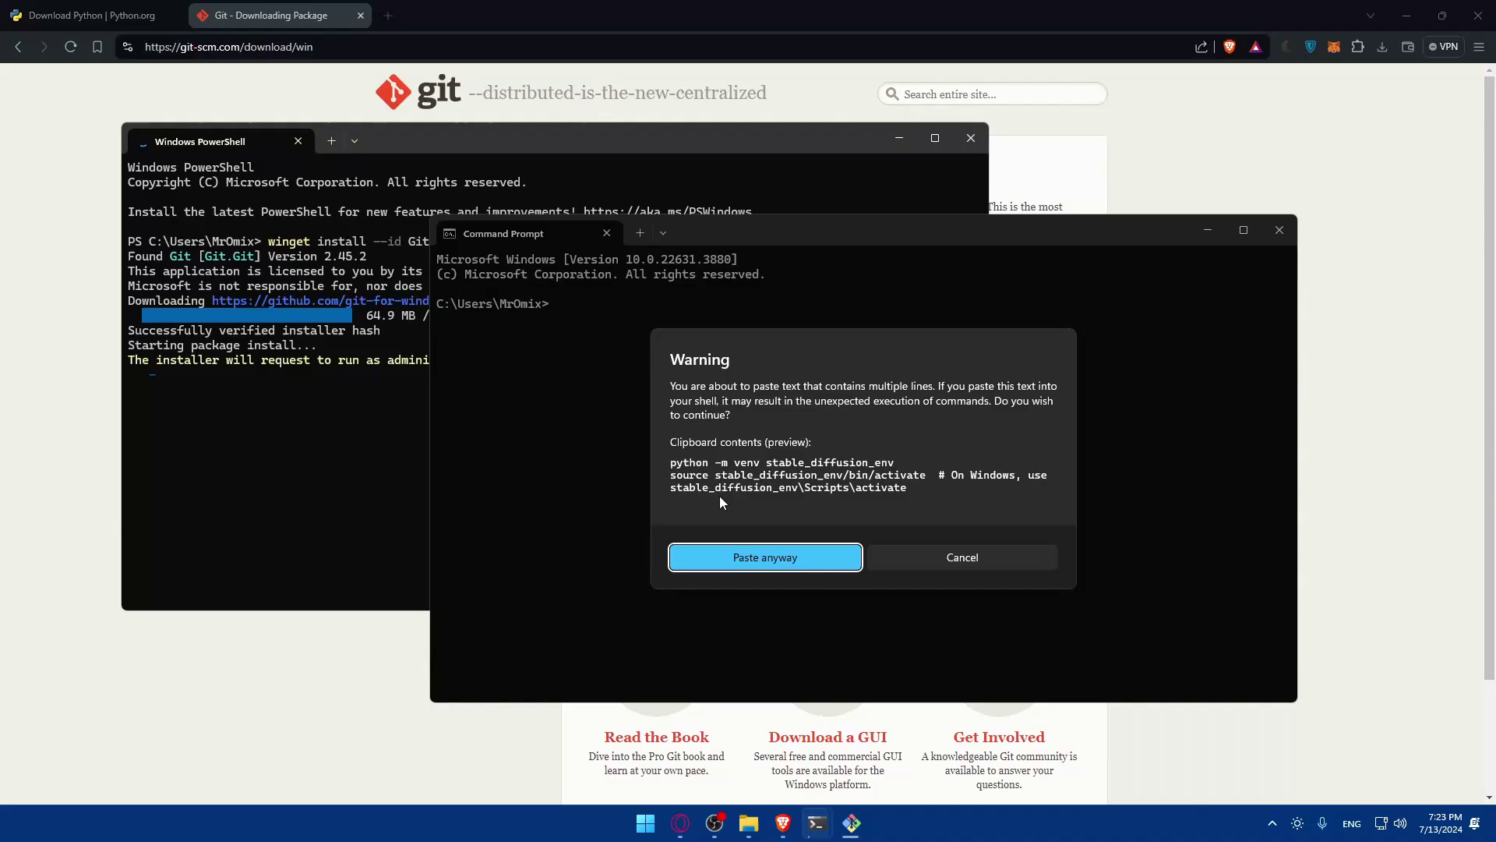
left_click(756, 555)
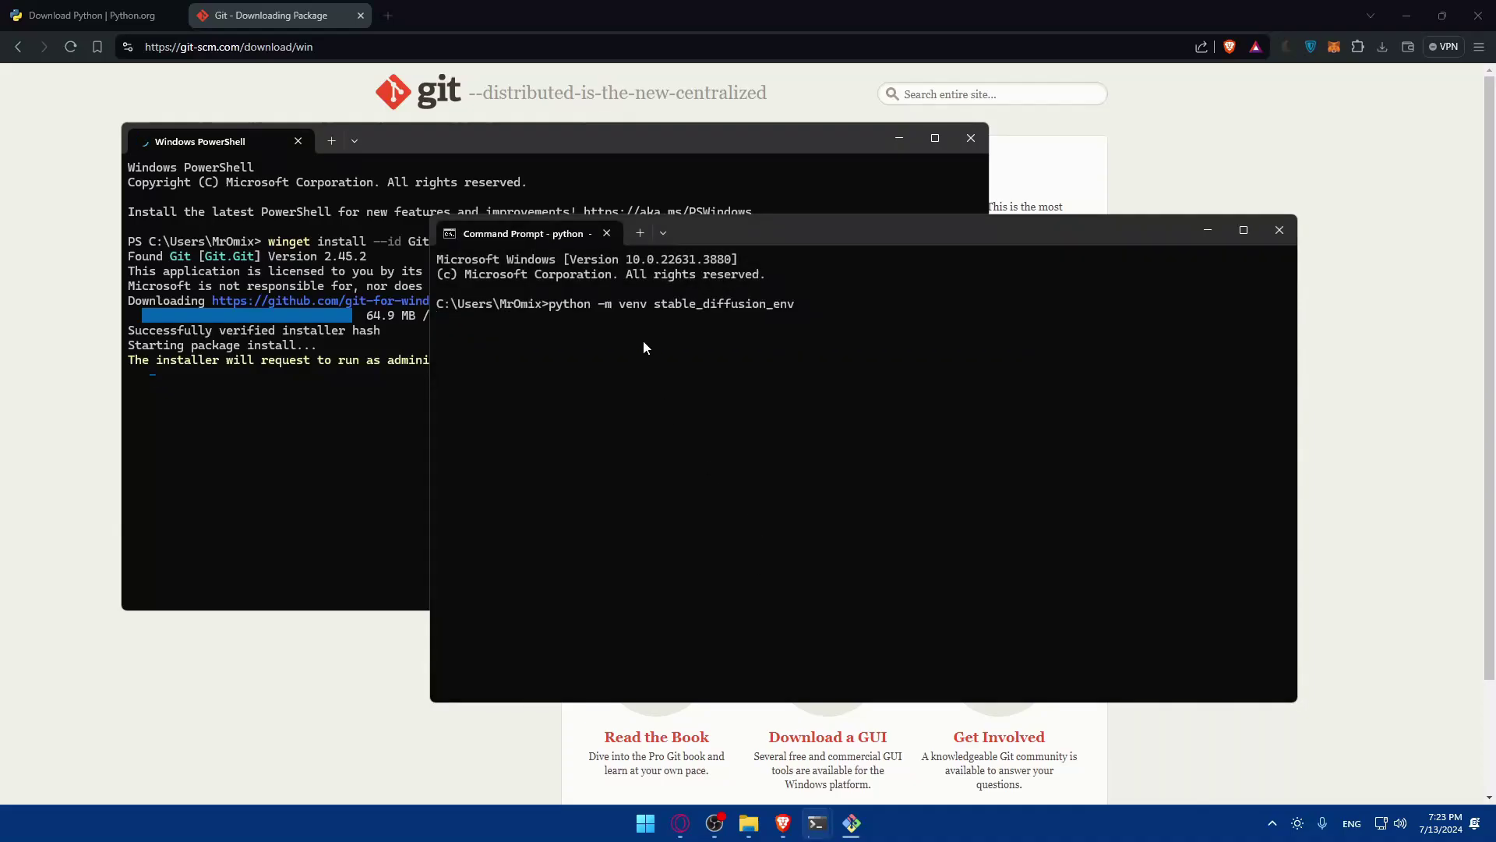
left_click_drag(549, 310, 615, 316)
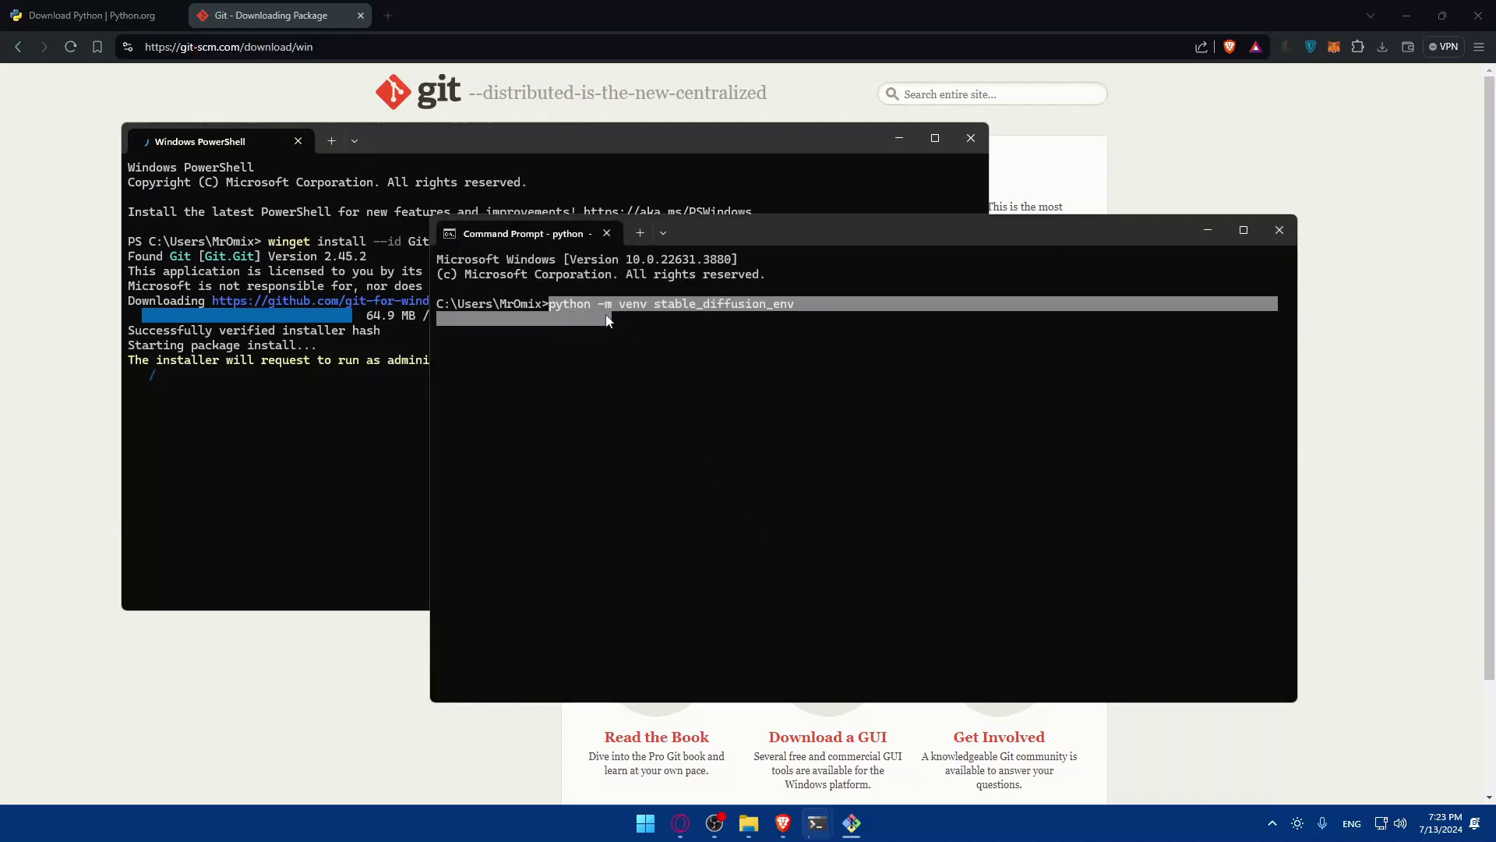
left_click(589, 307)
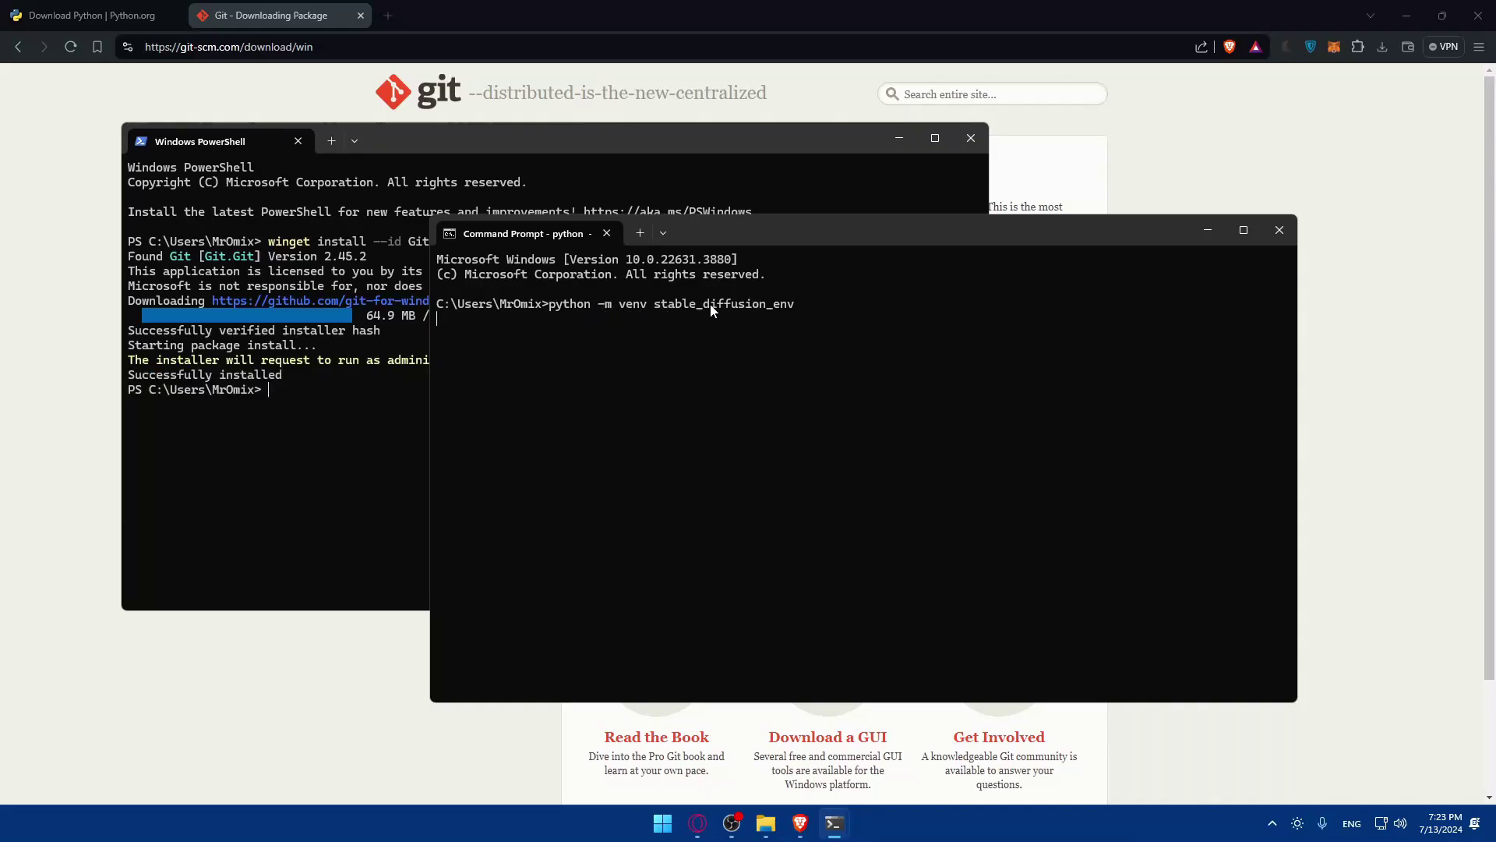
type("source stable_diffusion_env/bin/activate  # On Windows, use stable_diffusion_env\\Scripts\\activate")
key("Return")
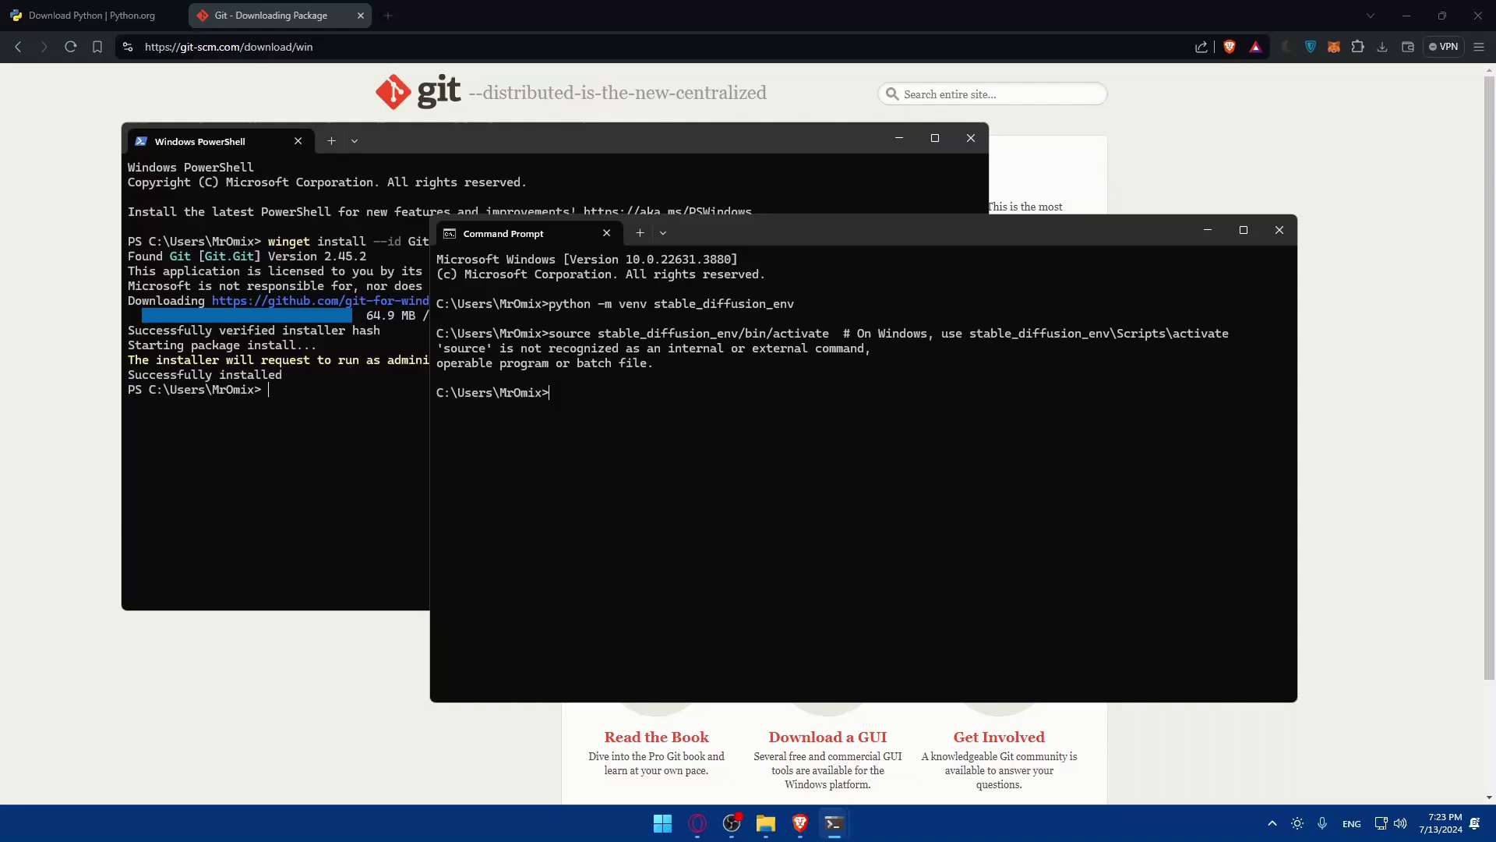
key("super+1")
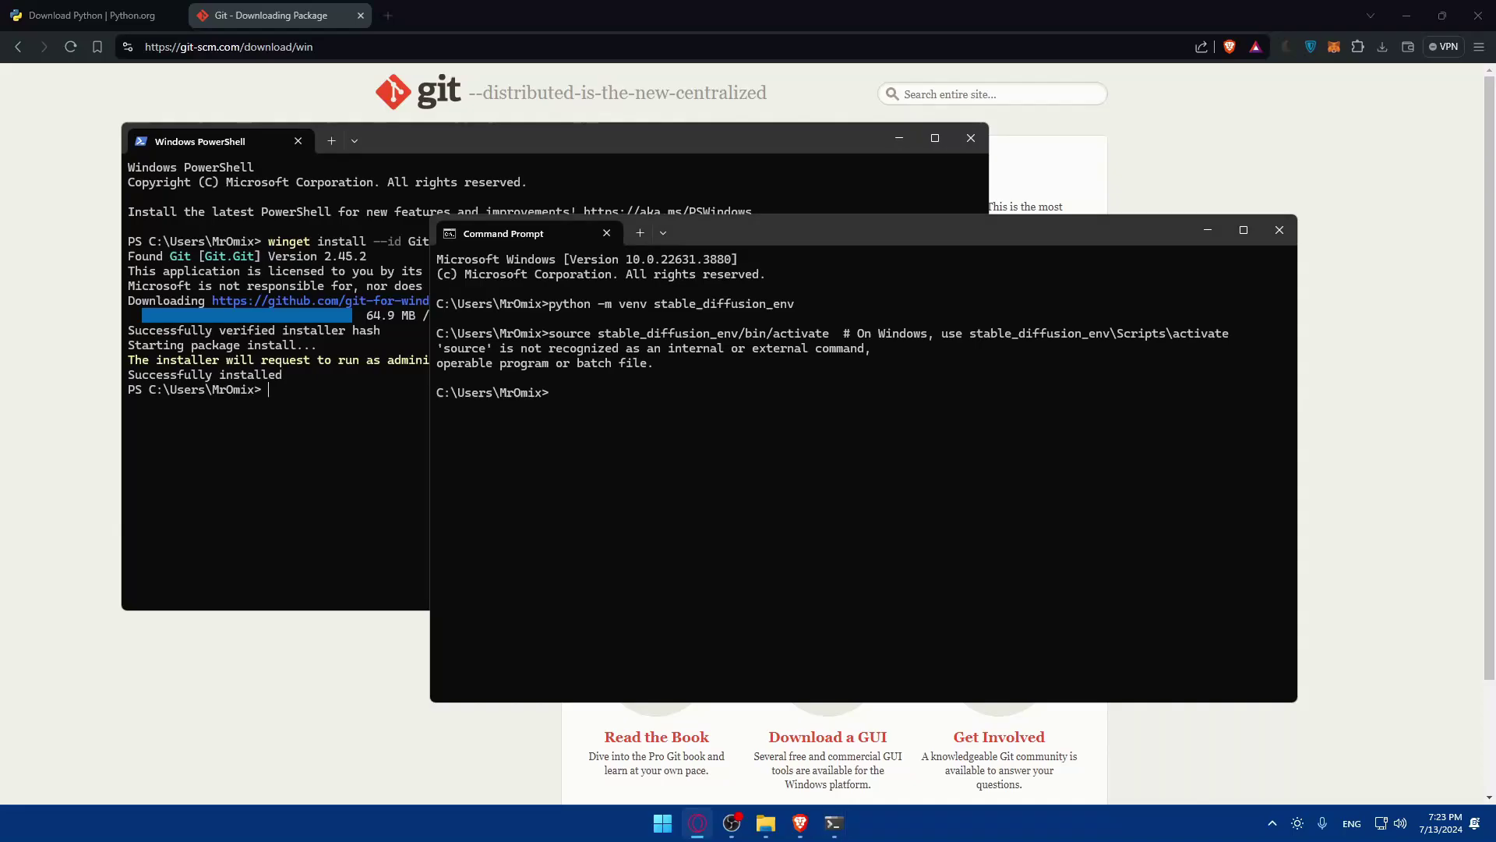
Re-run the pasted activate command in Command Prompt, failing again on 'source'.
left_click(609, 407)
type("source stable_diffusion_env/bin/activate")
key("Return")
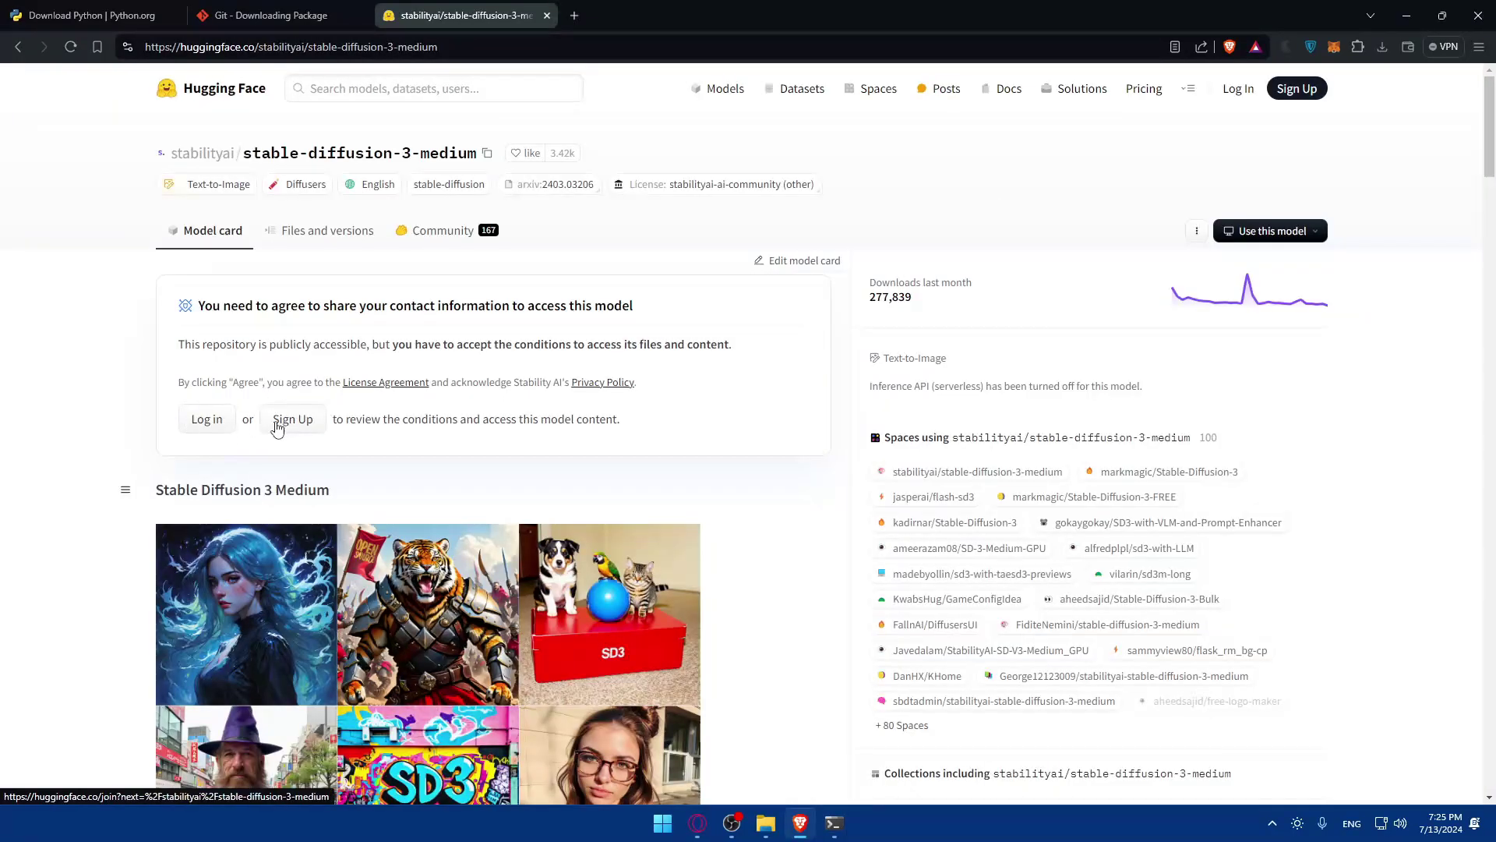
Go back to stability.ai and open the stable-diffusion-3-medium page on Hugging Face.
left_click(265, 15)
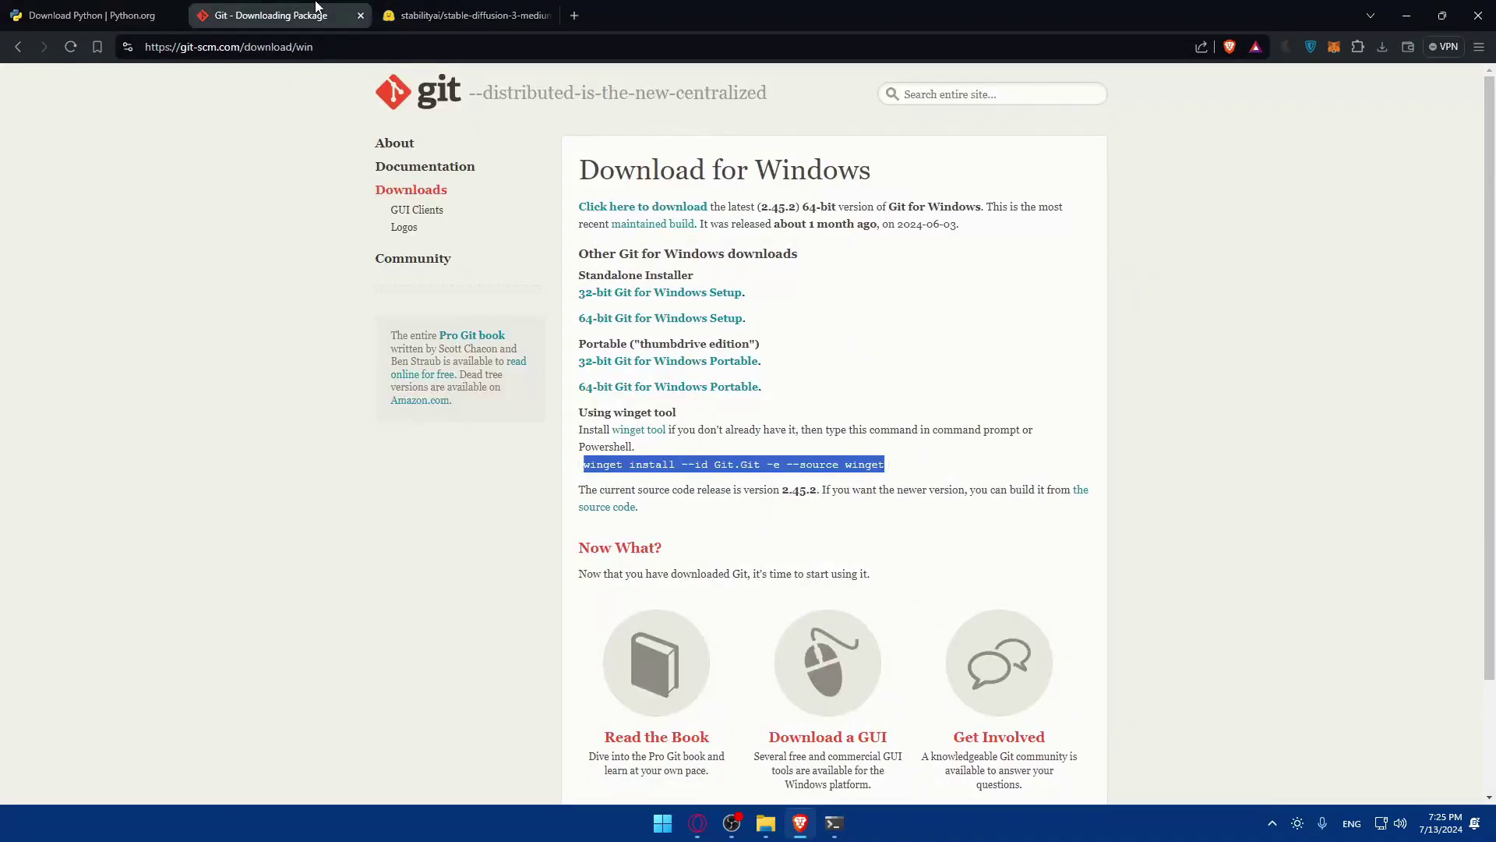
left_click(492, 7)
key("alt+Left")
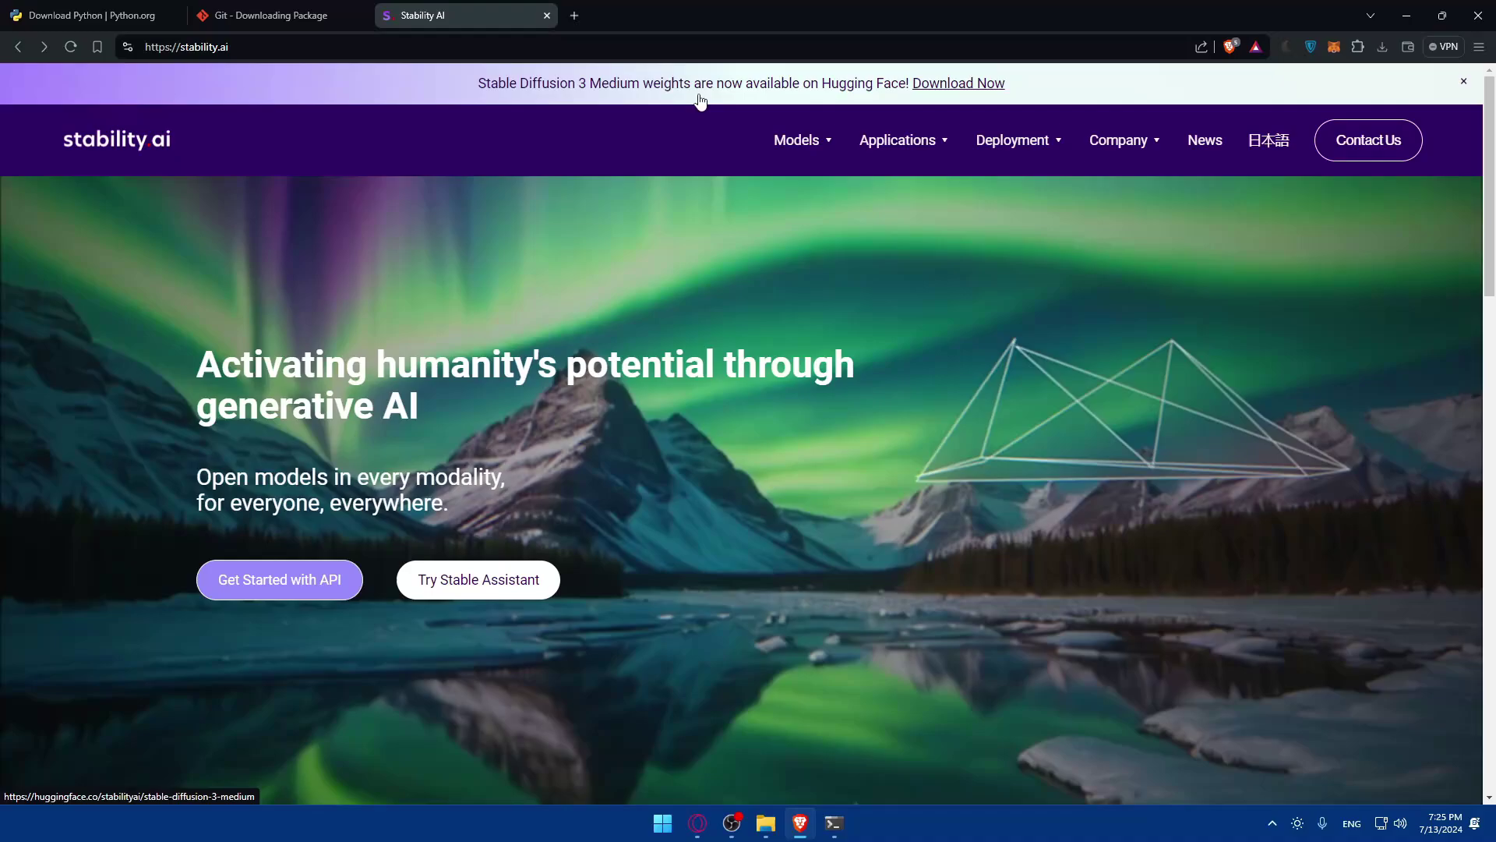
left_click(954, 83)
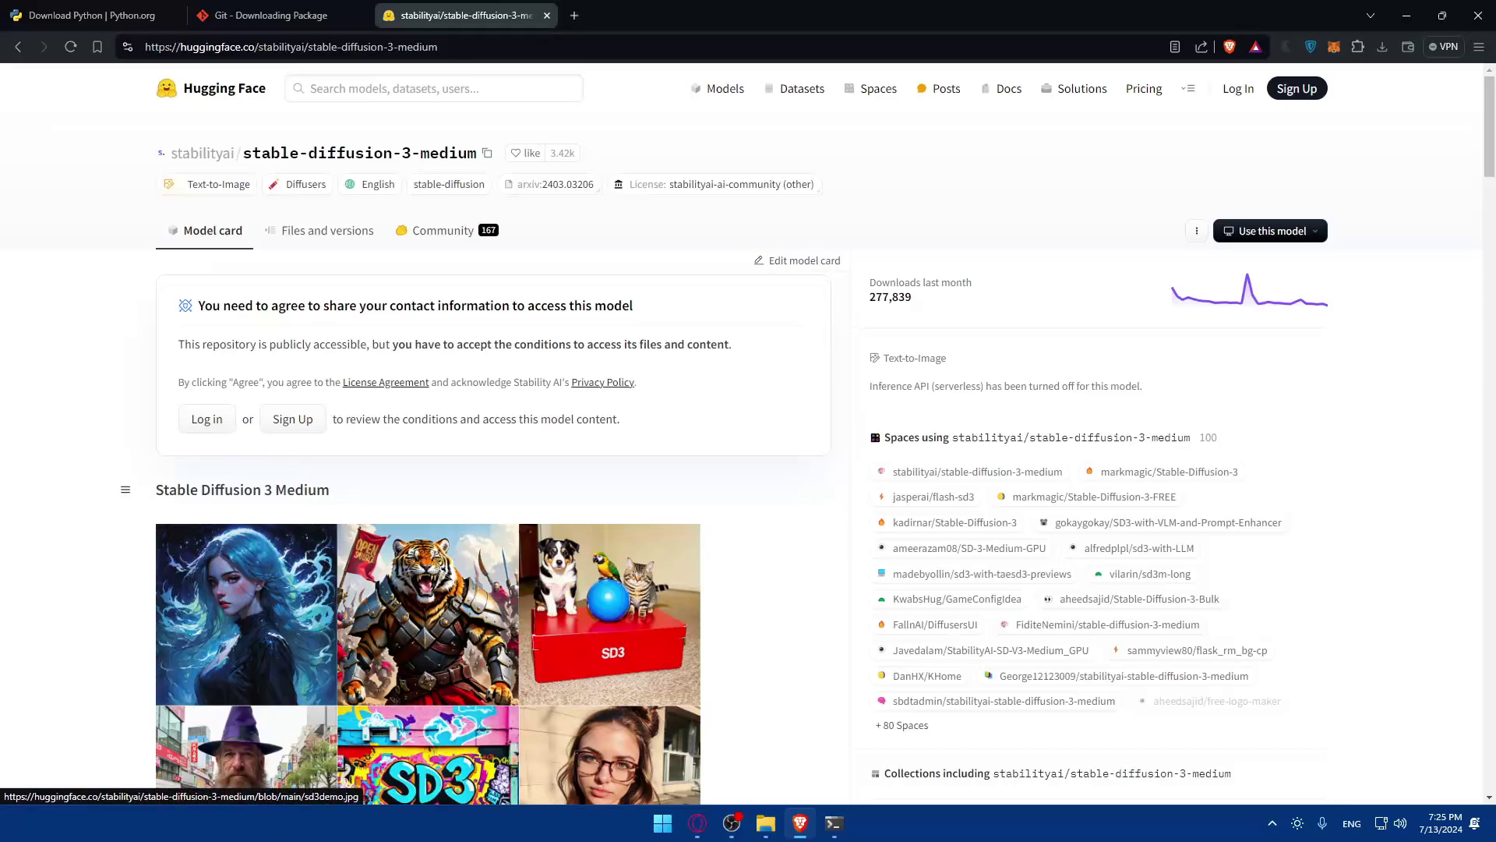
left_click(834, 823)
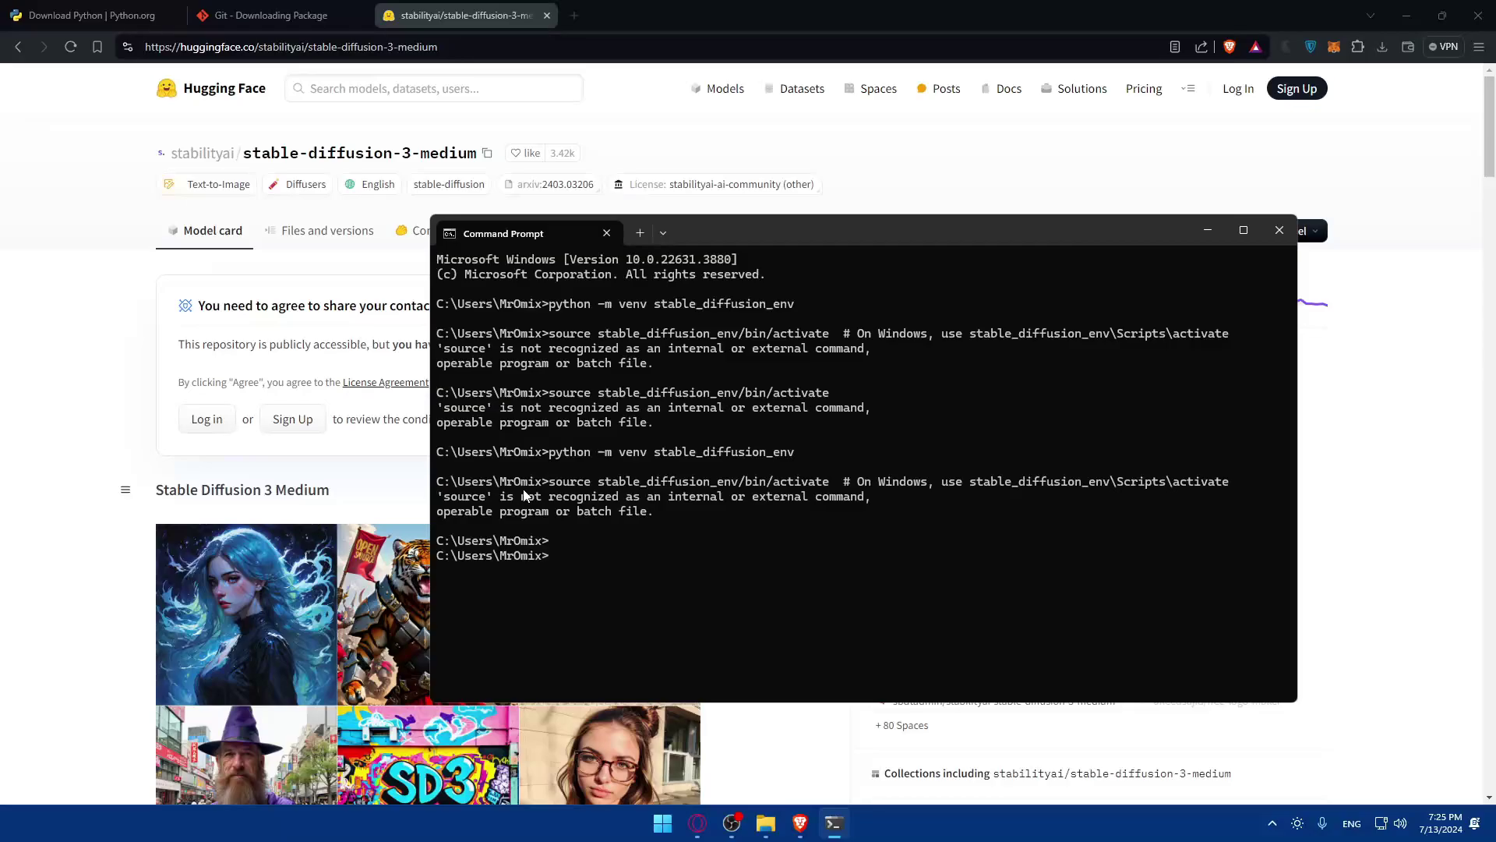
type("cd")
key("BackSpace")
key("BackSpace")
left_click(715, 557)
type("pip install -r requirements.txt")
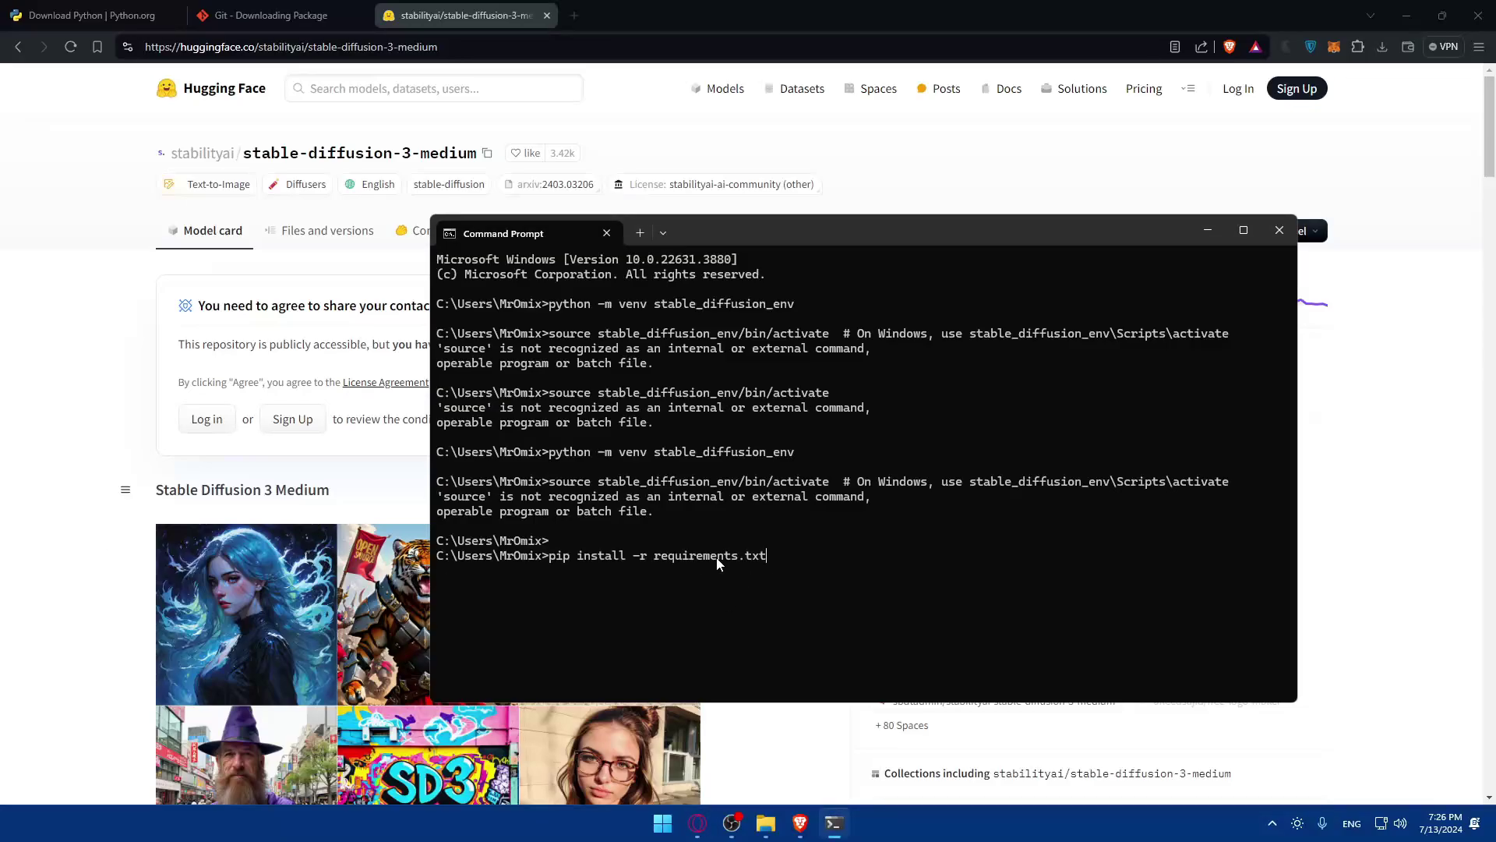
left_click_drag(798, 558, 563, 563)
key("BackSpace")
key("BackSpace")
key("BackSpace")
key("BackSpace")
key("BackSpace")
key("BackSpace")
key("BackSpace")
key("BackSpace")
key("BackSpace")
key("BackSpace")
key("BackSpace")
key("BackSpace")
key("BackSpace")
key("BackSpace")
key("BackSpace")
key("BackSpace")
key("BackSpace")
key("BackSpace")
key("BackSpace")
key("BackSpace")
key("BackSpace")
key("BackSpace")
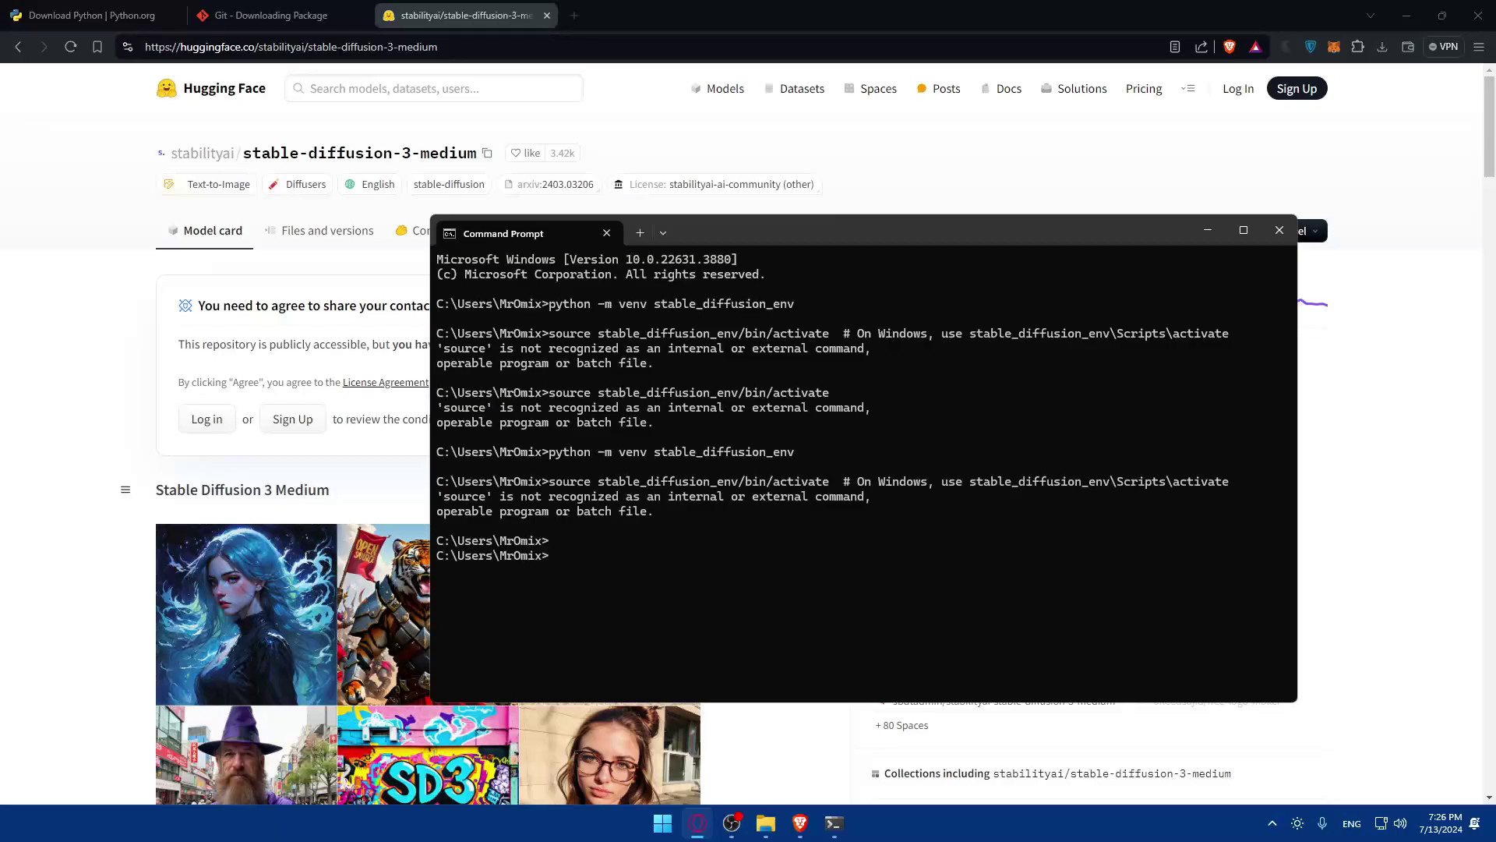
Paste and run the 'mkdir -p models' and mv commands, then clear the recalled mv line.
type("mkdir -p models mv path/to/your/model.ckpt models/")
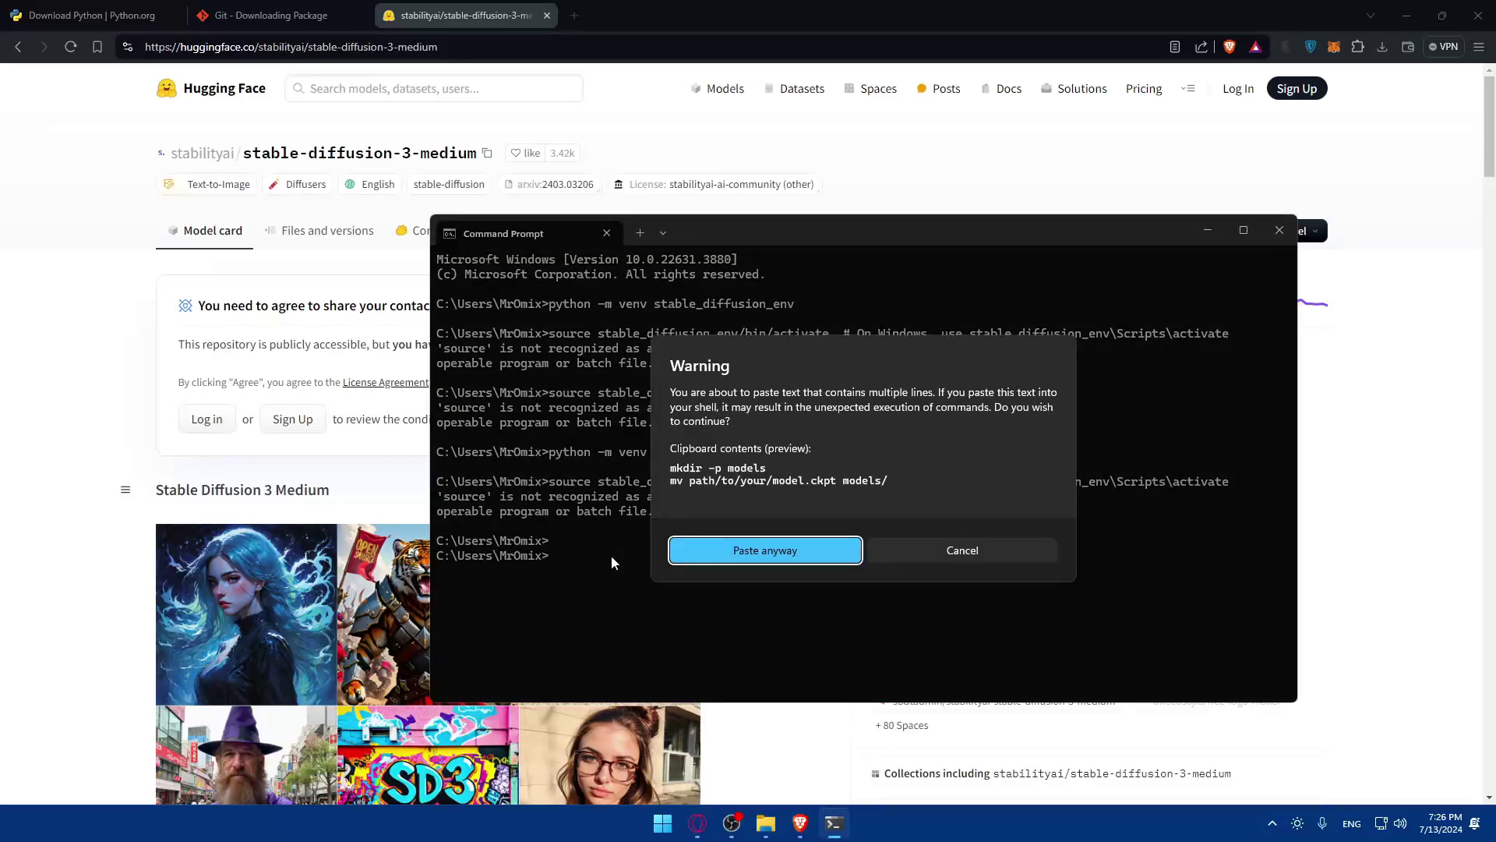
key("Return")
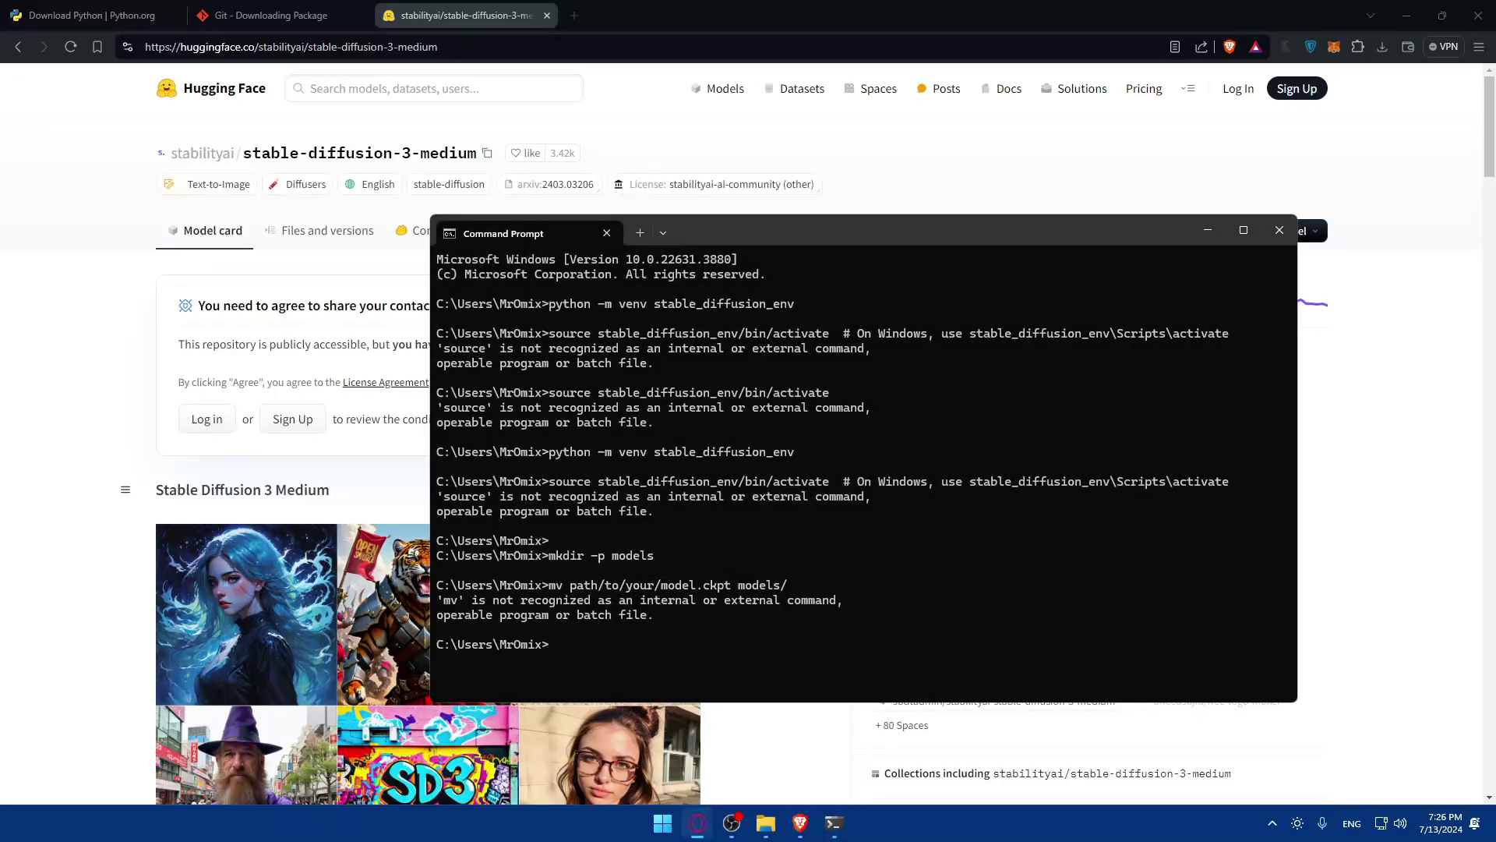
key("Up")
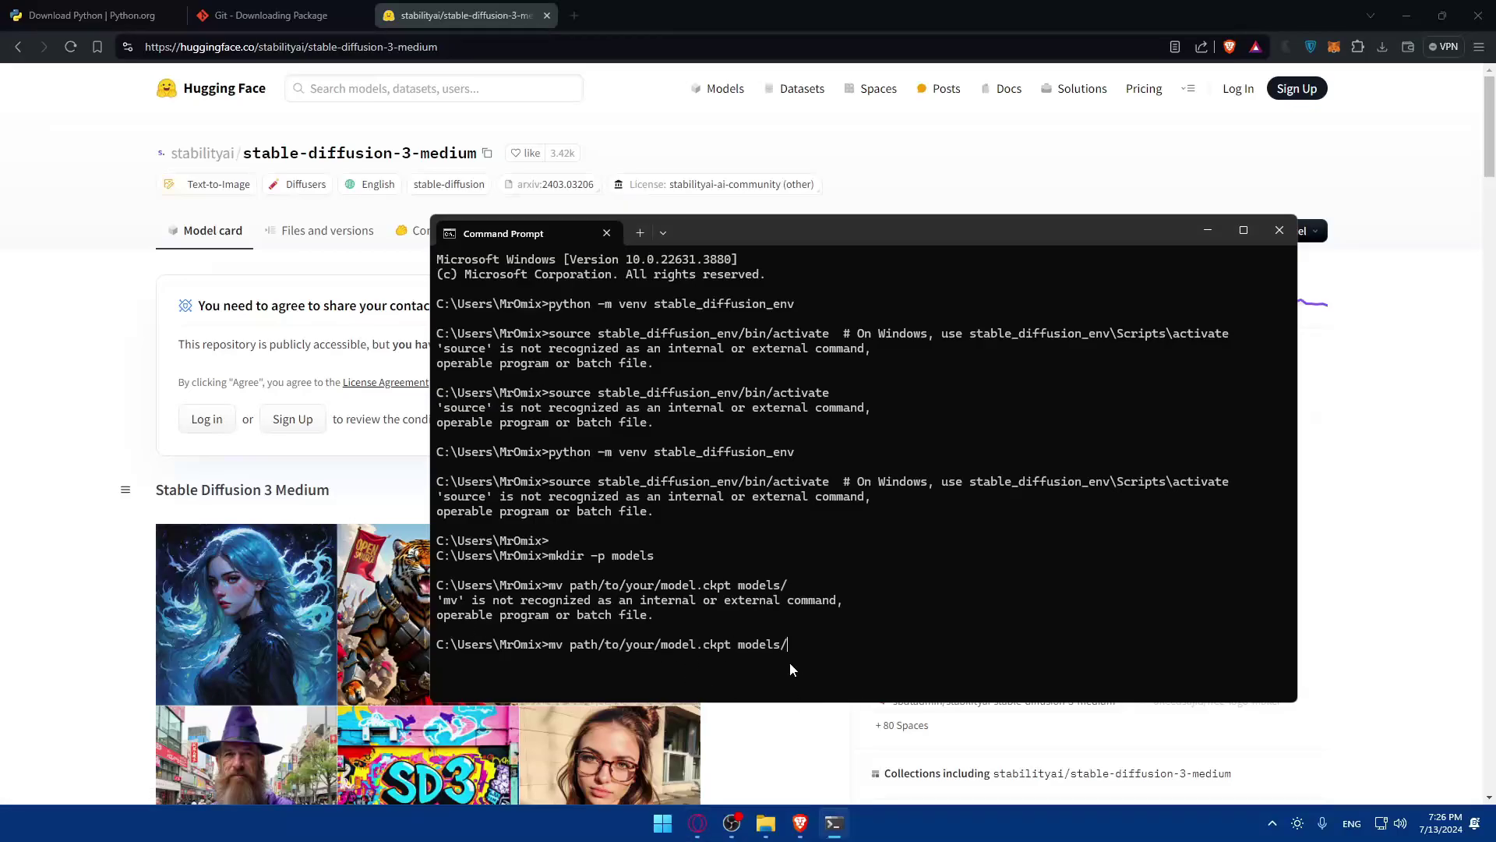
key("BackSpace")
key("BackSpace")
key("BackSpace")
key("BackSpace")
key("BackSpace")
key("BackSpace")
key("BackSpace")
key("BackSpace")
key("BackSpace")
key("BackSpace")
key("BackSpace")
key("BackSpace")
key("BackSpace")
key("BackSpace")
key("BackSpace")
key("BackSpace")
key("BackSpace")
key("BackSpace")
key("BackSpace")
key("BackSpace")
key("BackSpace")
key("BackSpace")
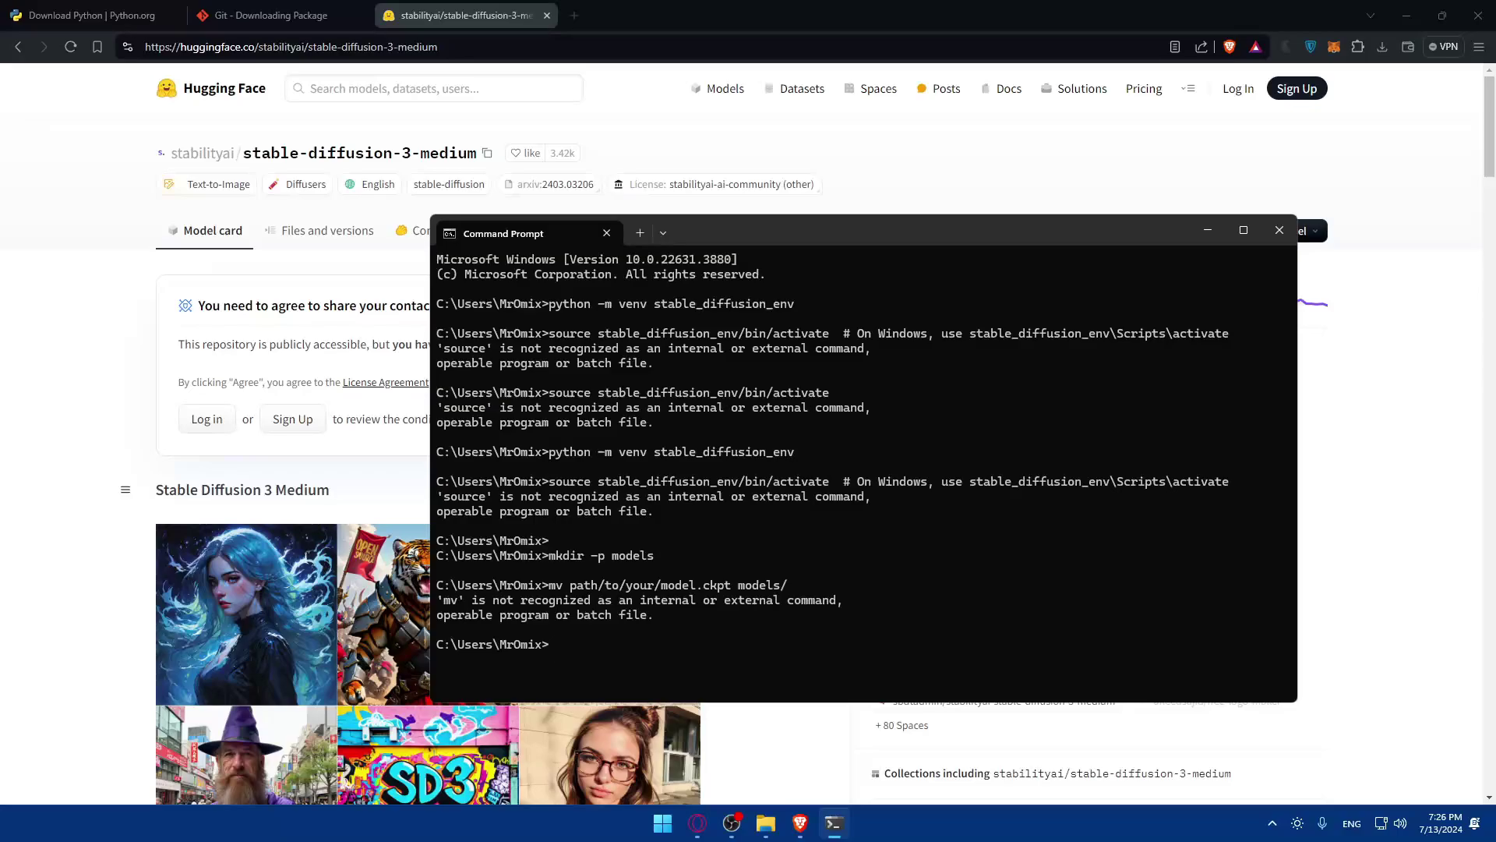
type("--")
key("BackSpace")
key("BackSpace")
Paste the python scripts/txt2img.py command and copy the prompt 'A futuristic cityscape at sunset'.
type("python scripts/txt2img.py --prompt \"A futuristic cityscape at sunset\" --output_dir outputs/ --ckpt models/model.ckpt")
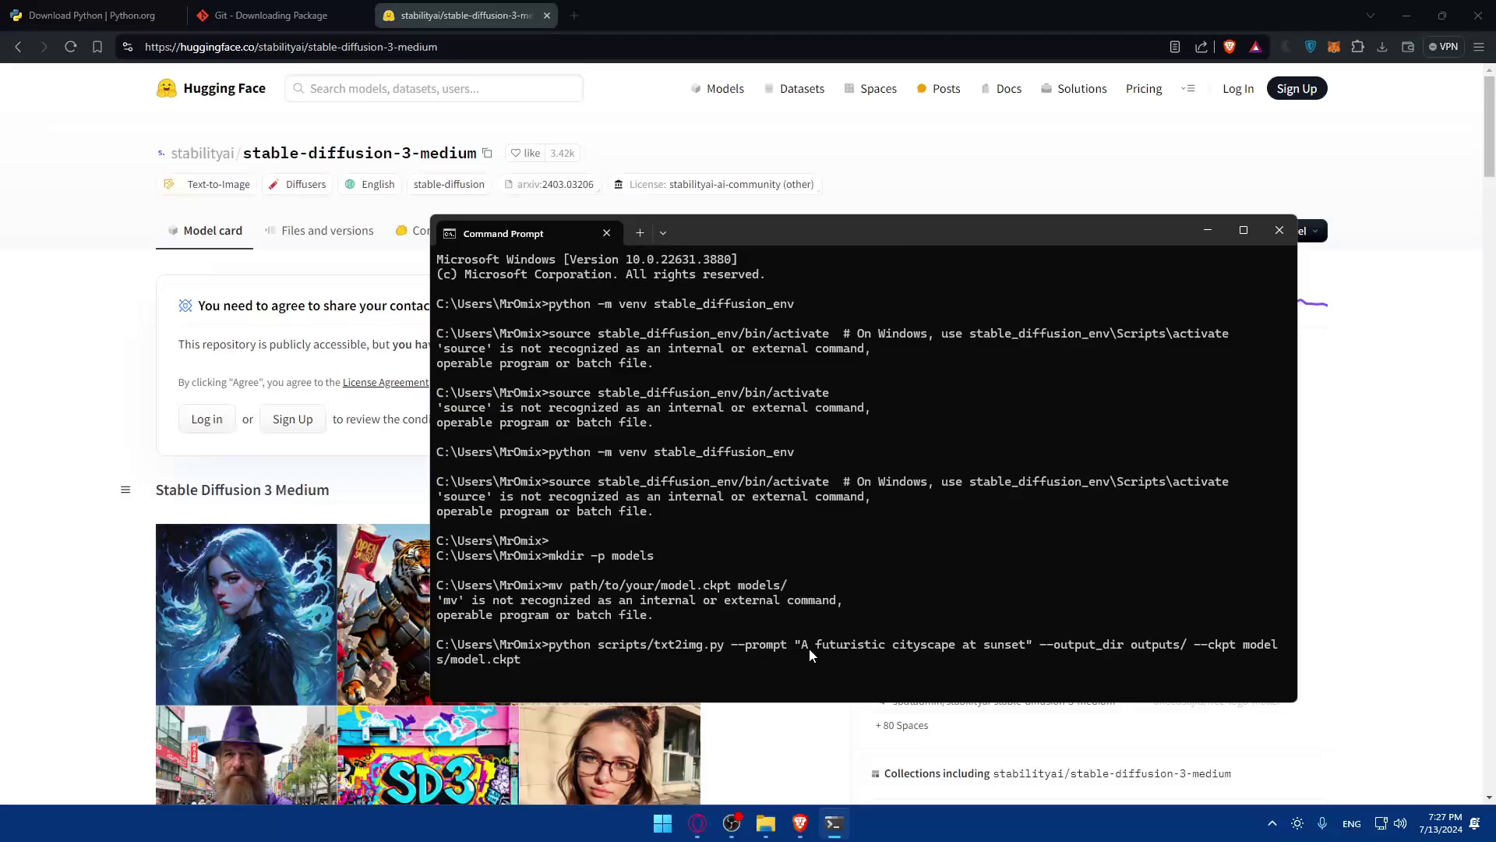
left_click_drag(809, 648, 1022, 650)
key("ctrl+c")
Close Command Prompt and scroll through the stable-diffusion-3-medium model card's description, files and usage.
left_click(1279, 230)
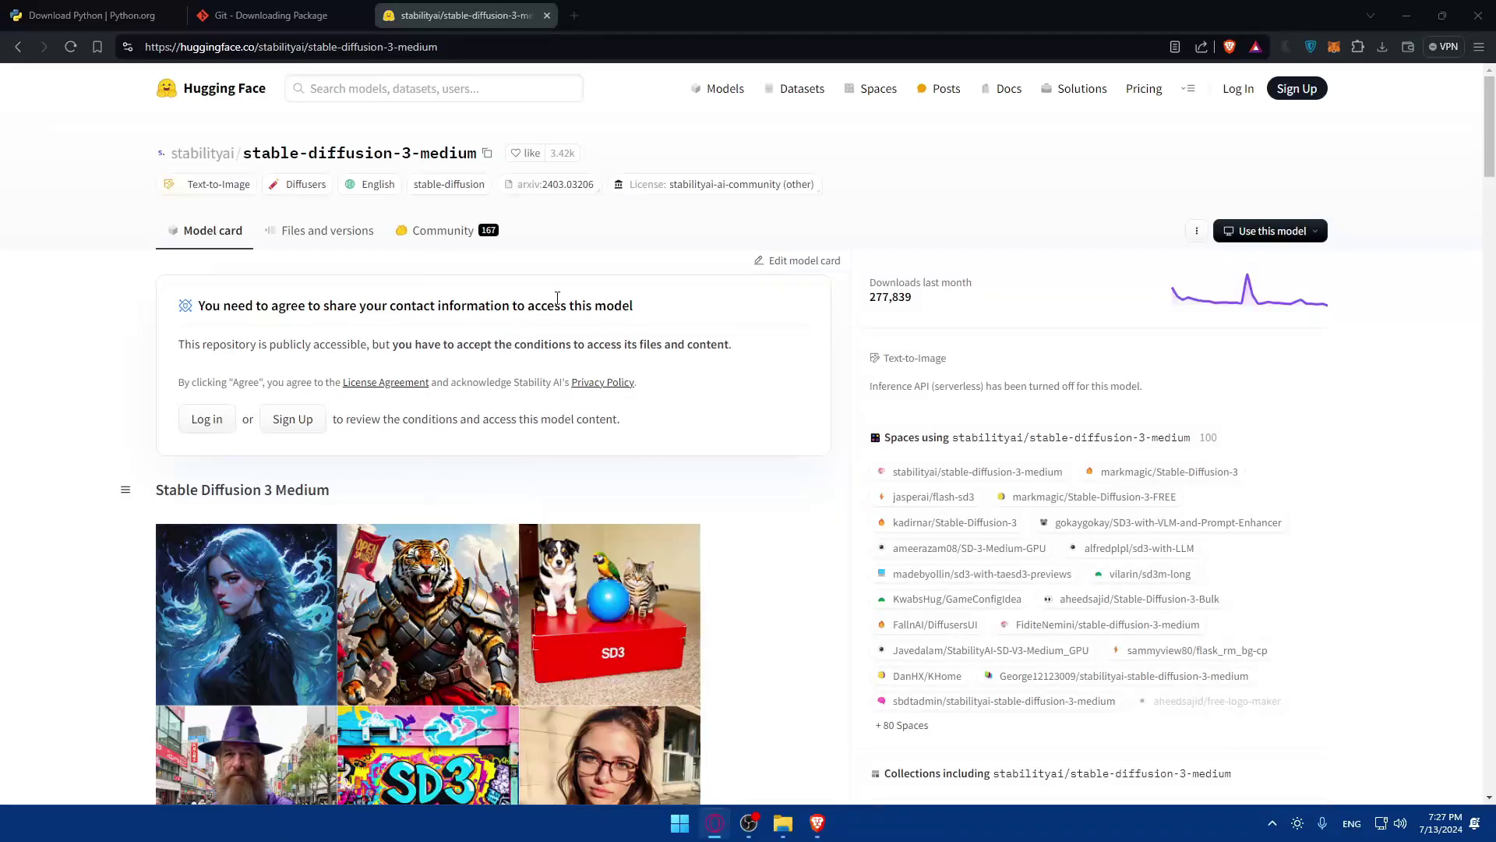
scroll(557, 299, "down", 15)
scroll(527, 312, "up", 8)
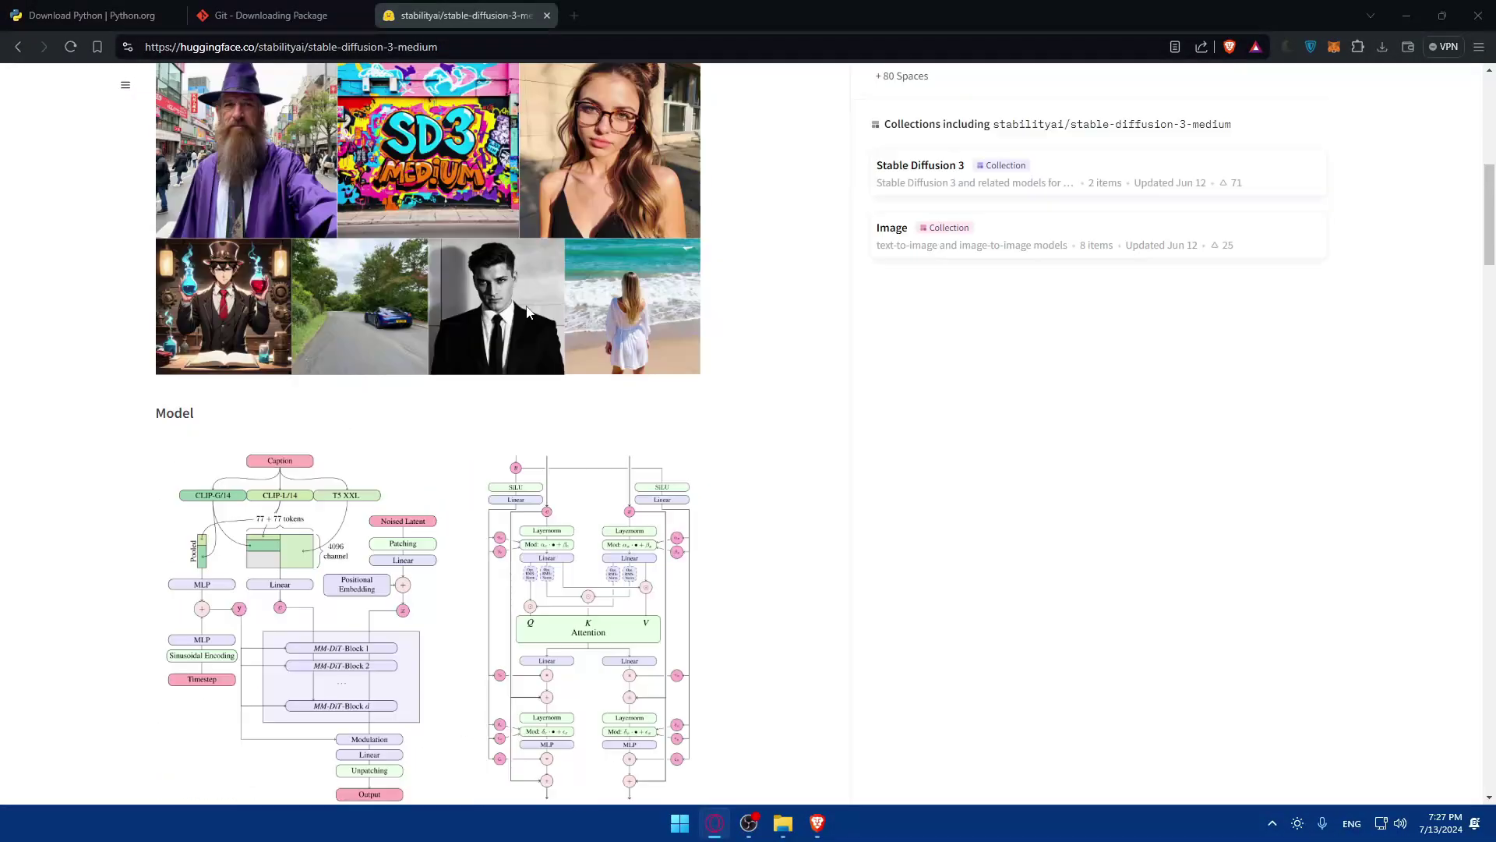
scroll(528, 312, "up", 8)
scroll(476, 221, "down", 2)
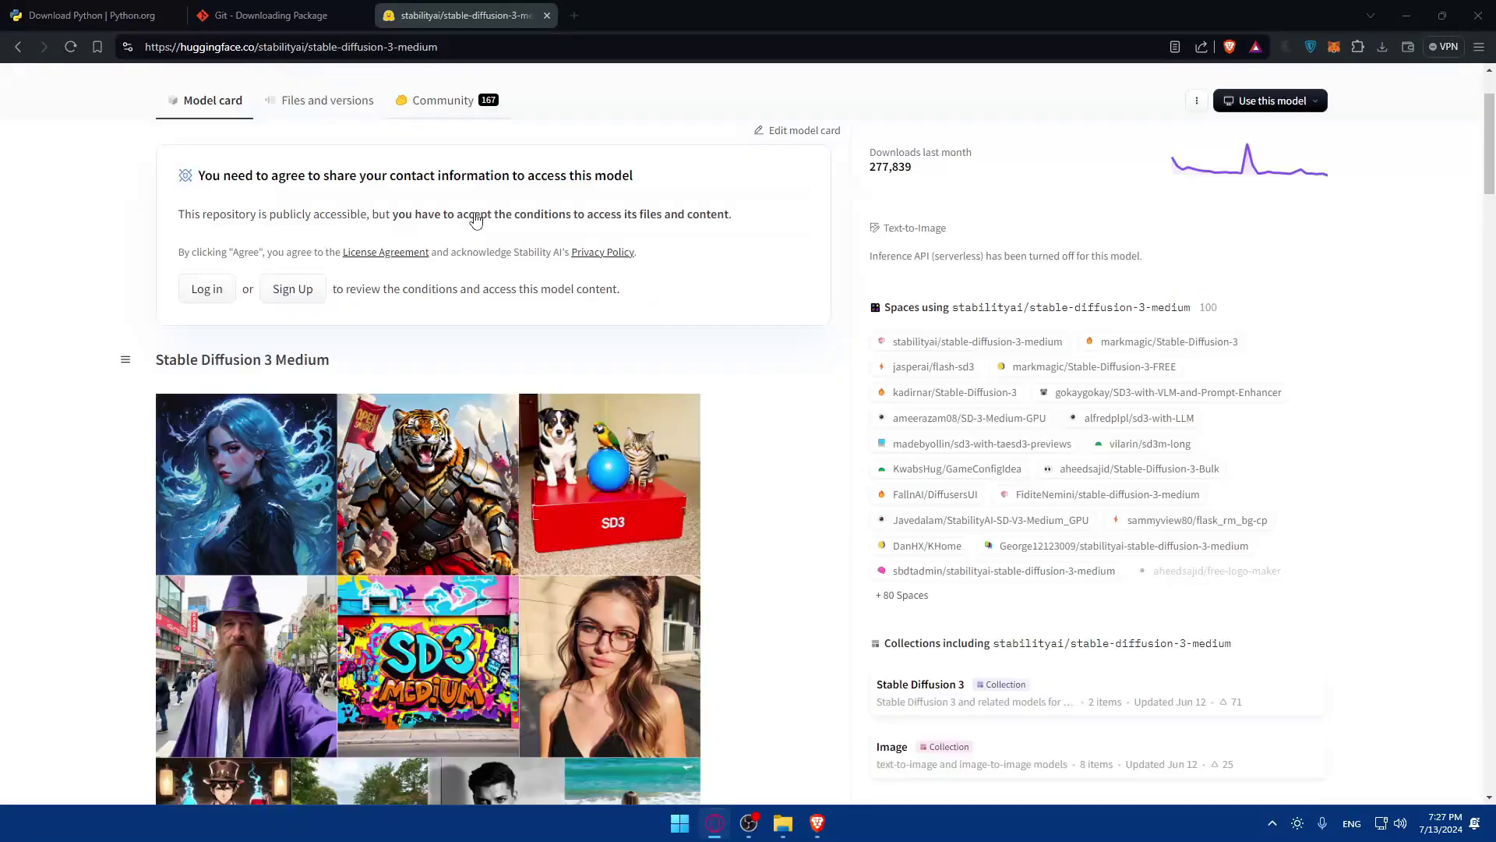
scroll(476, 221, "down", 10)
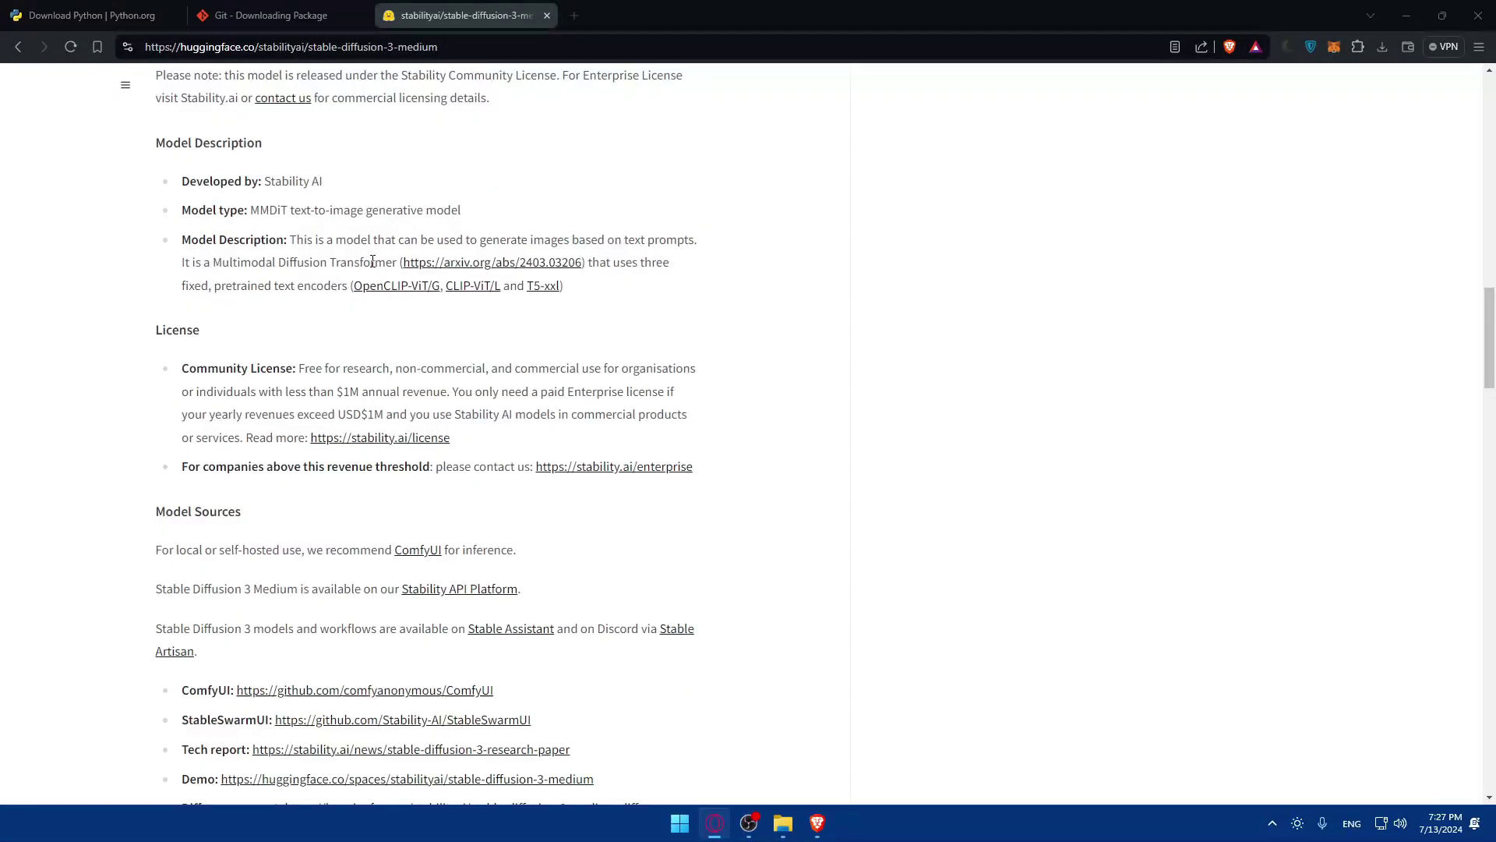
scroll(372, 261, "down", 10)
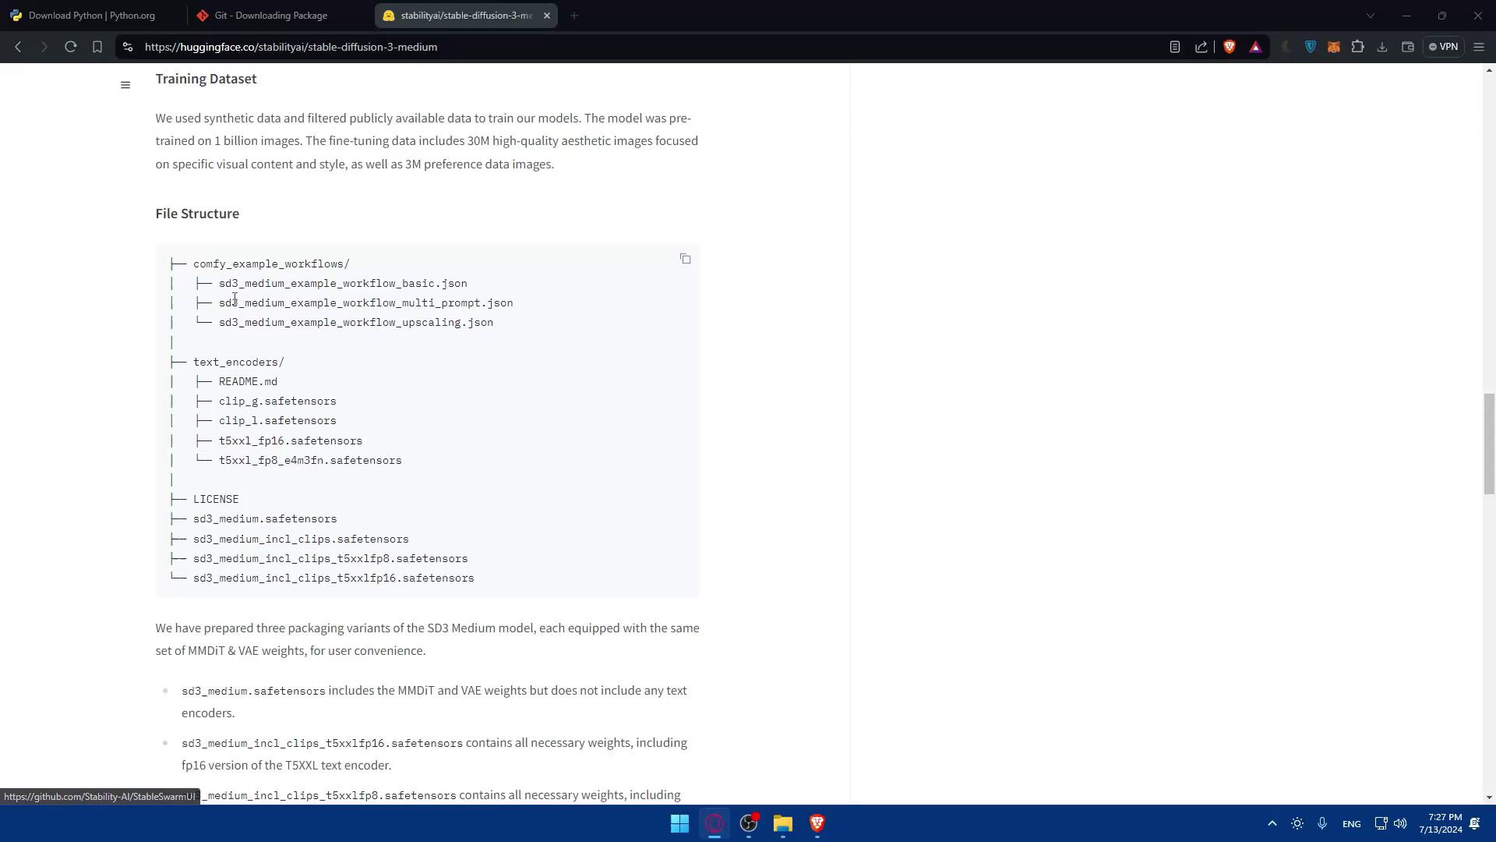
scroll(302, 294, "down", 10)
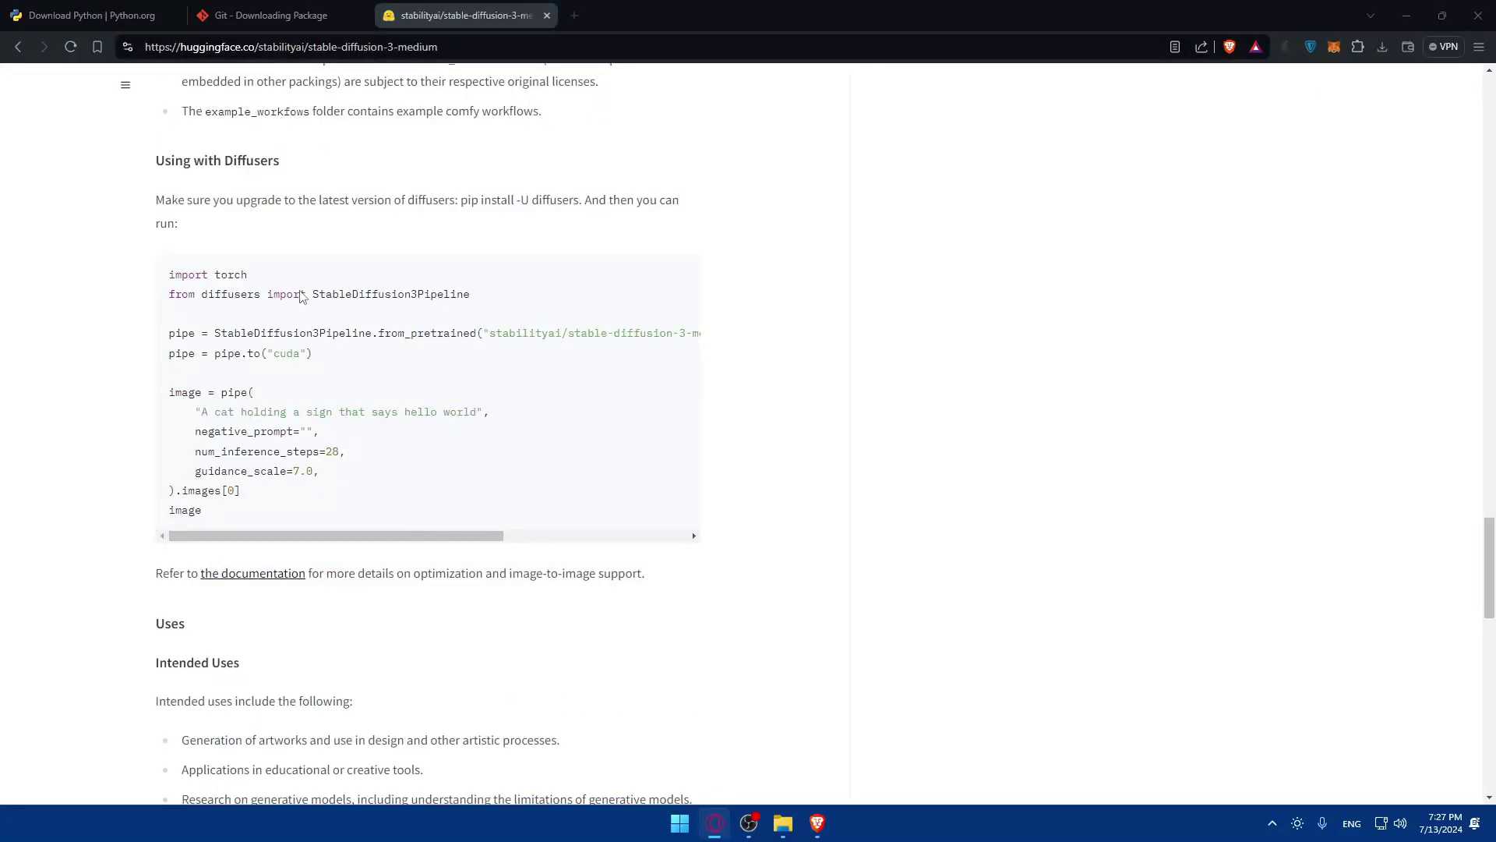
scroll(309, 181, "down", 15)
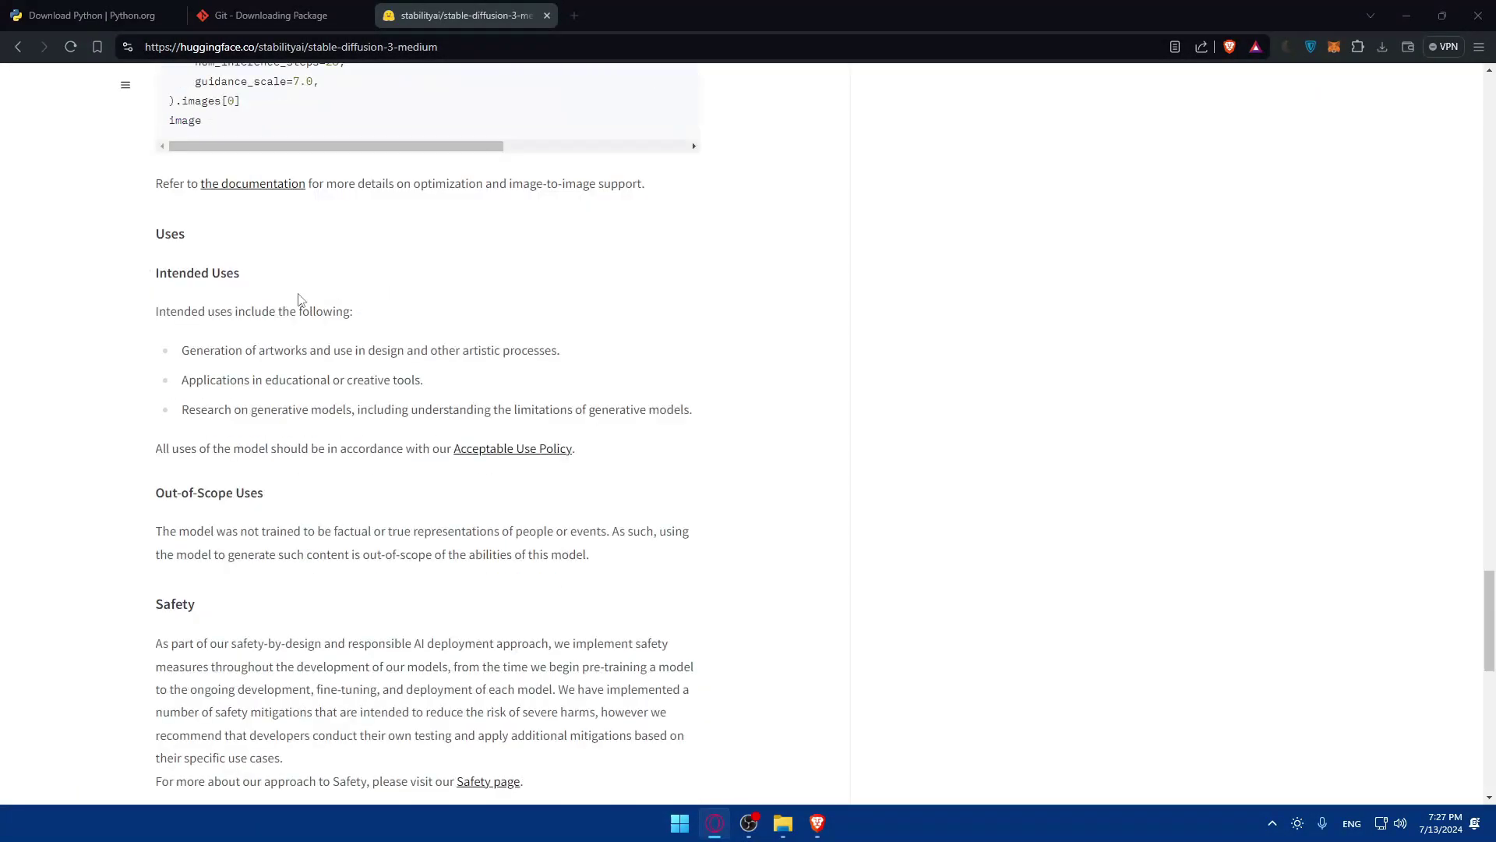
scroll(358, 363, "up", 20)
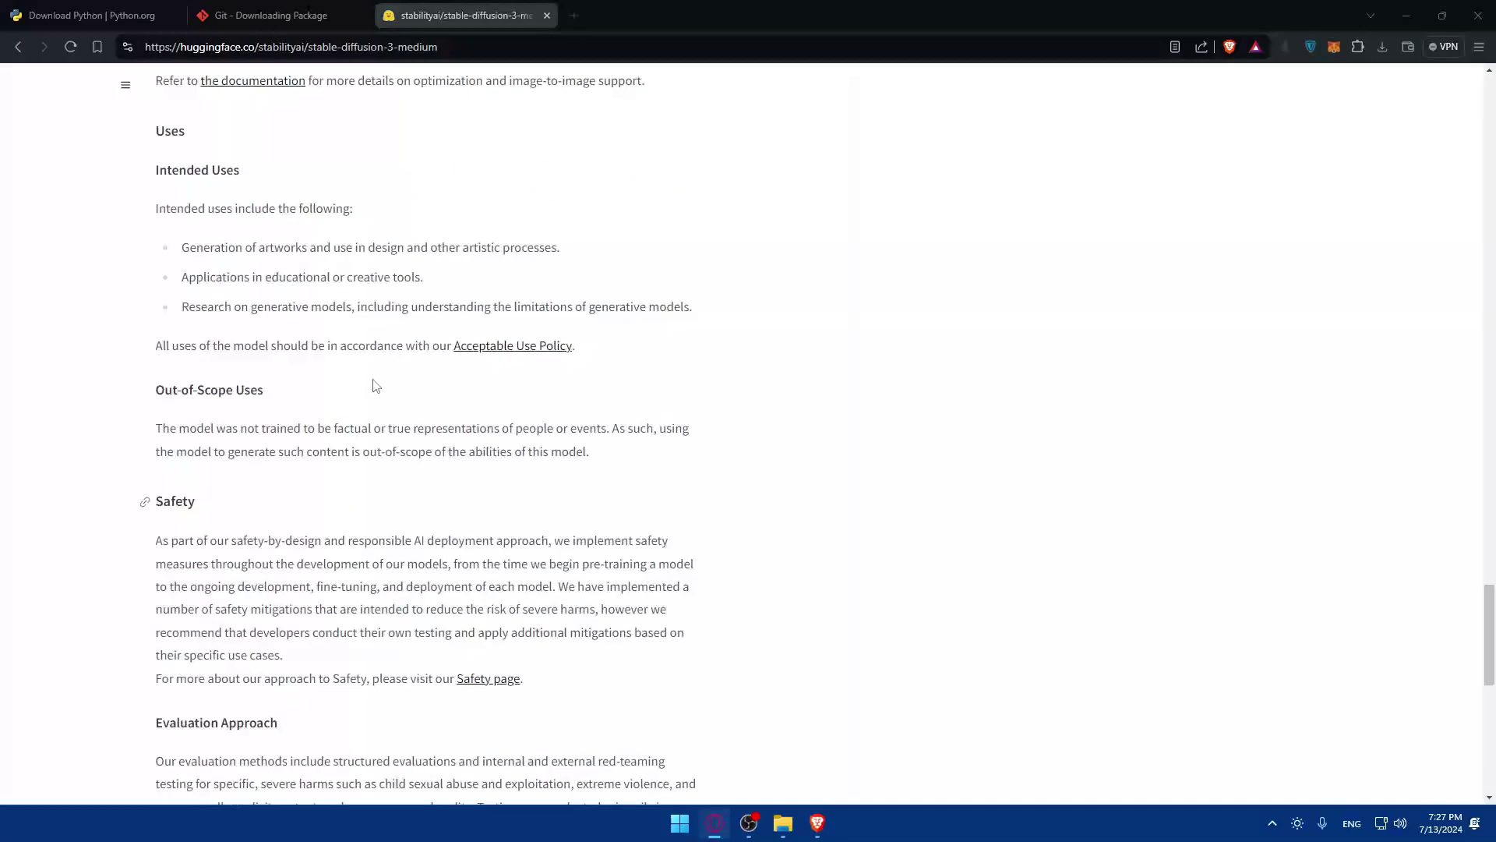